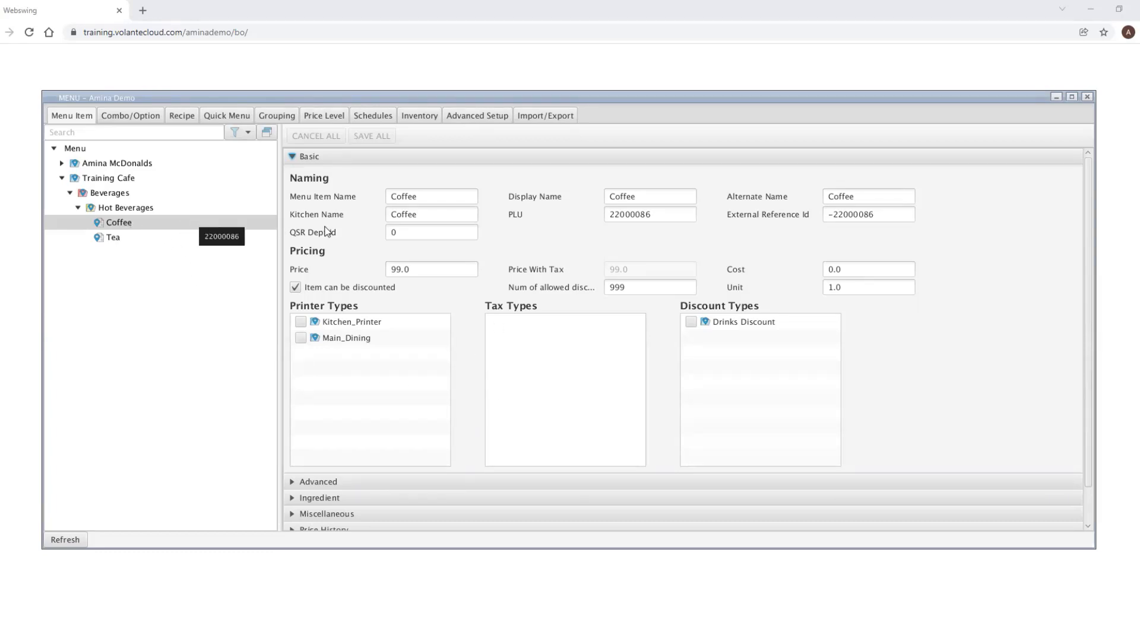
Add a new group named OPTIONS under Training Cafe.
left_click(319, 482)
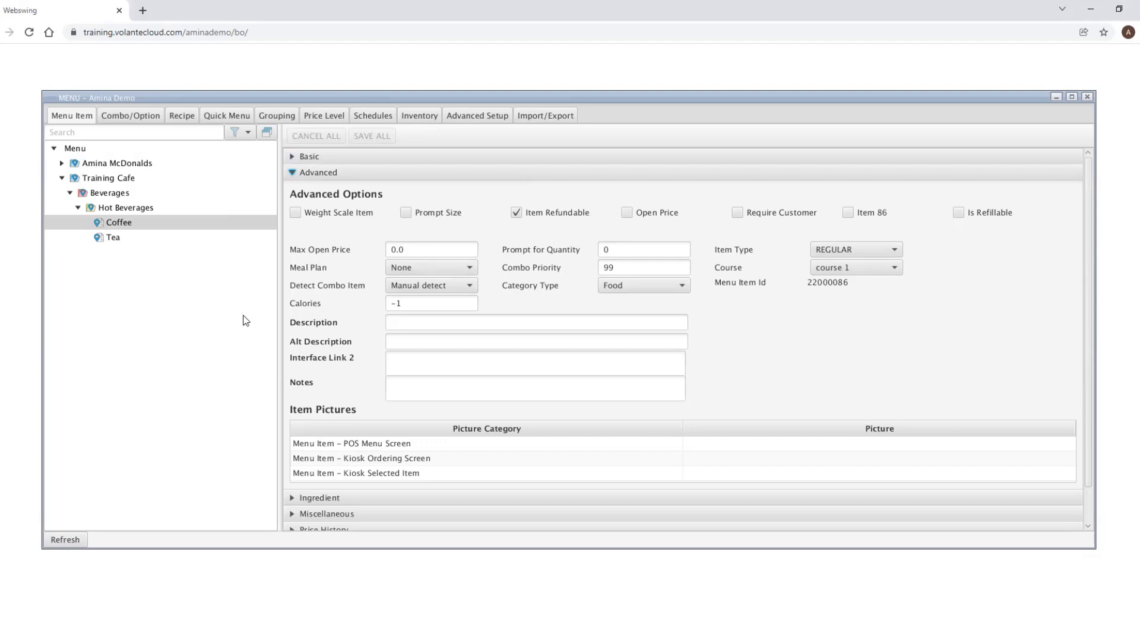
left_click(128, 185)
right_click(129, 185)
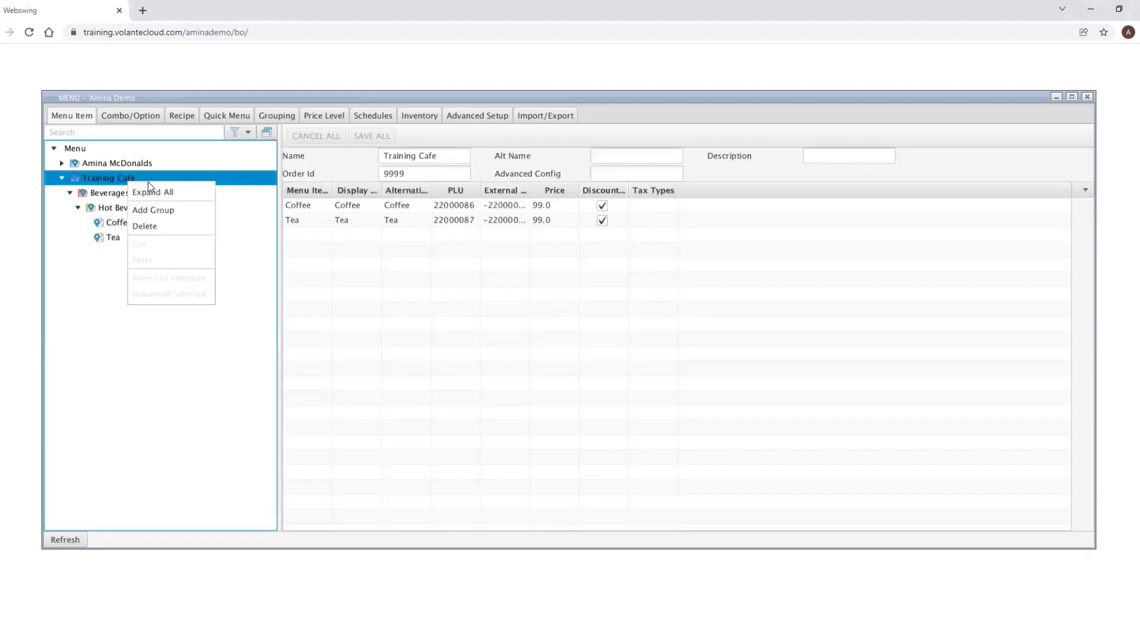
left_click(156, 211)
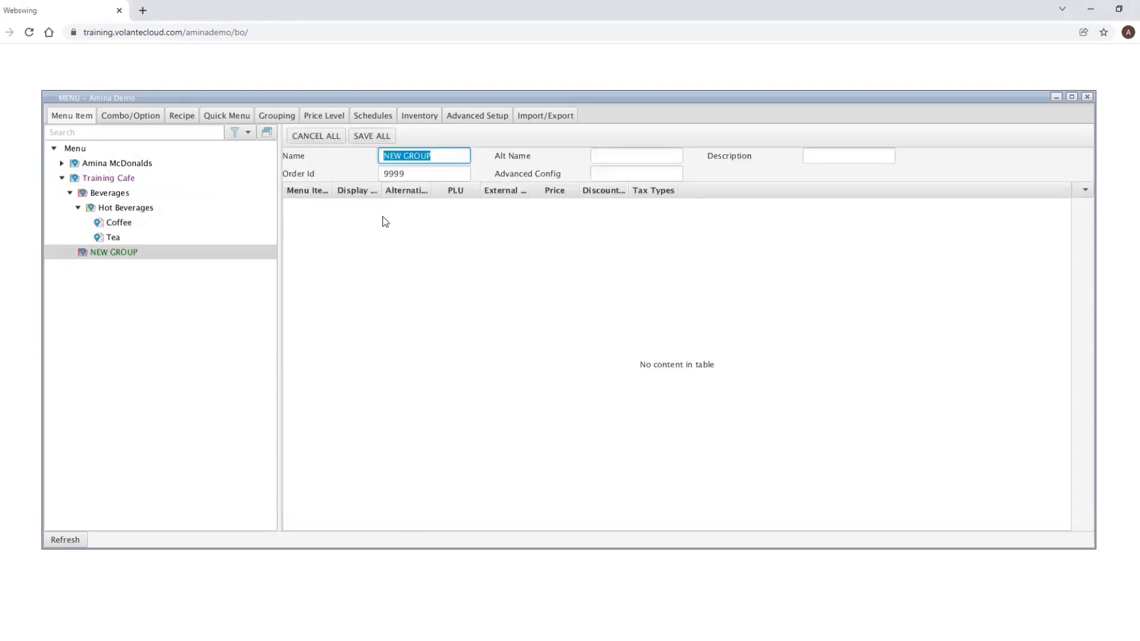
type("OPTIONS")
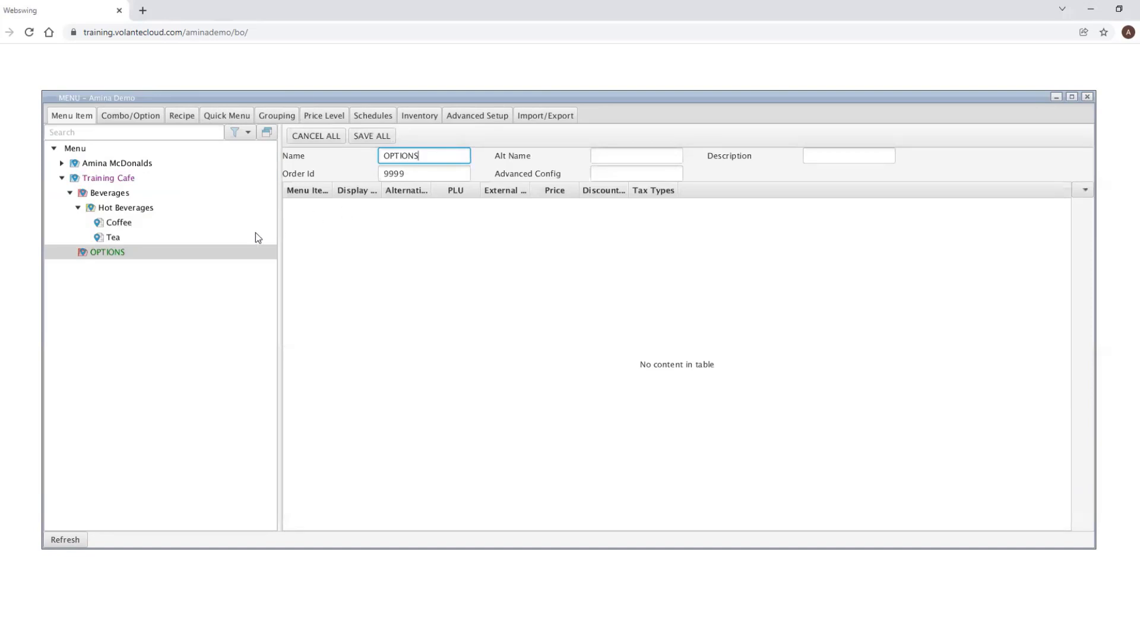
Add a category named Coffee Options to the OPTIONS group and save all changes.
right_click(173, 252)
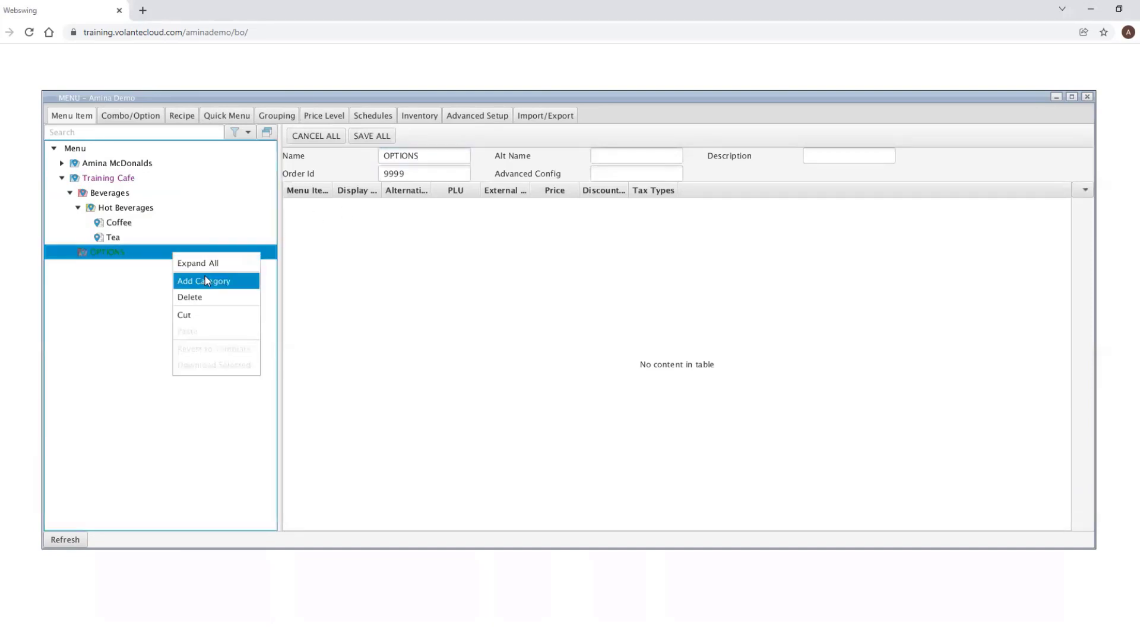
left_click(205, 280)
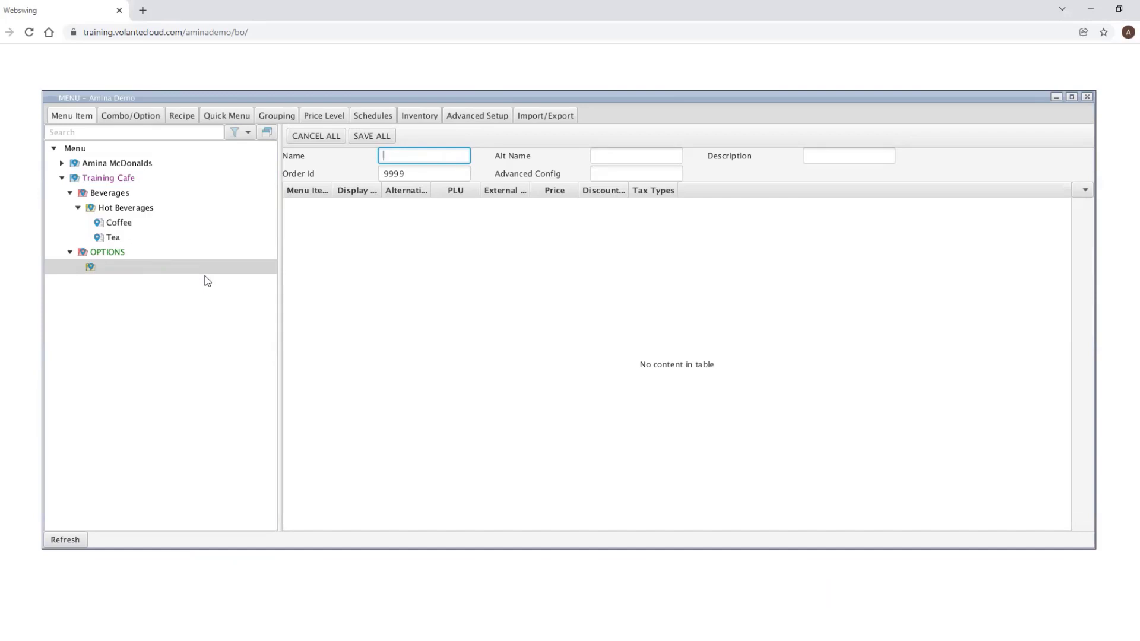
type("Coffee Options")
left_click(367, 137)
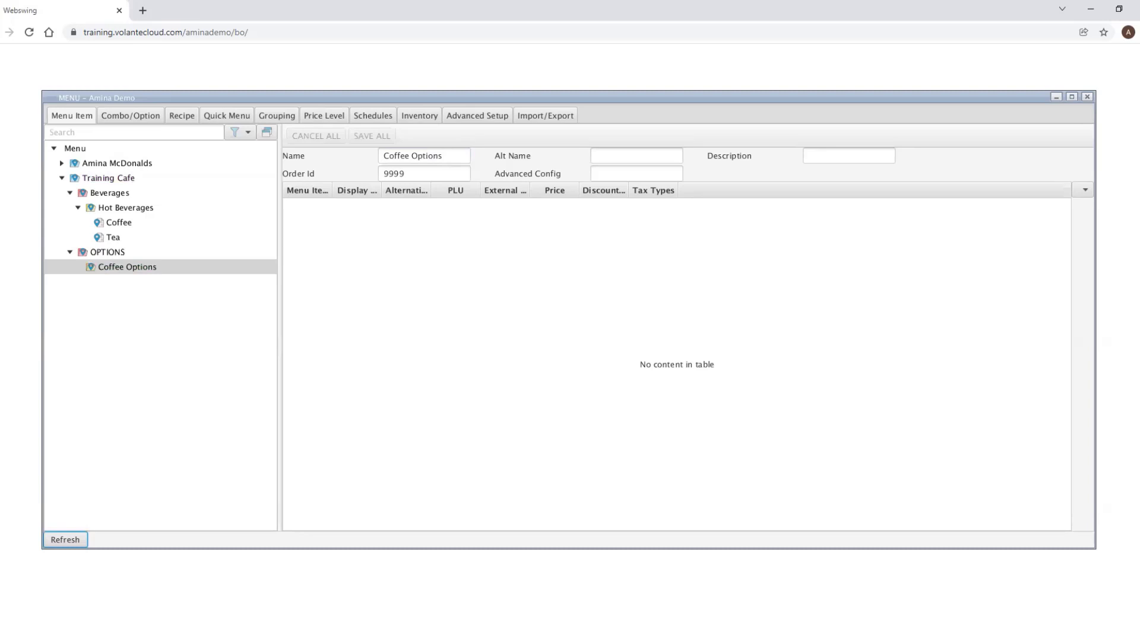
Add a menu item named Sweetner to the Coffee Options category.
right_click(158, 272)
left_click(208, 298)
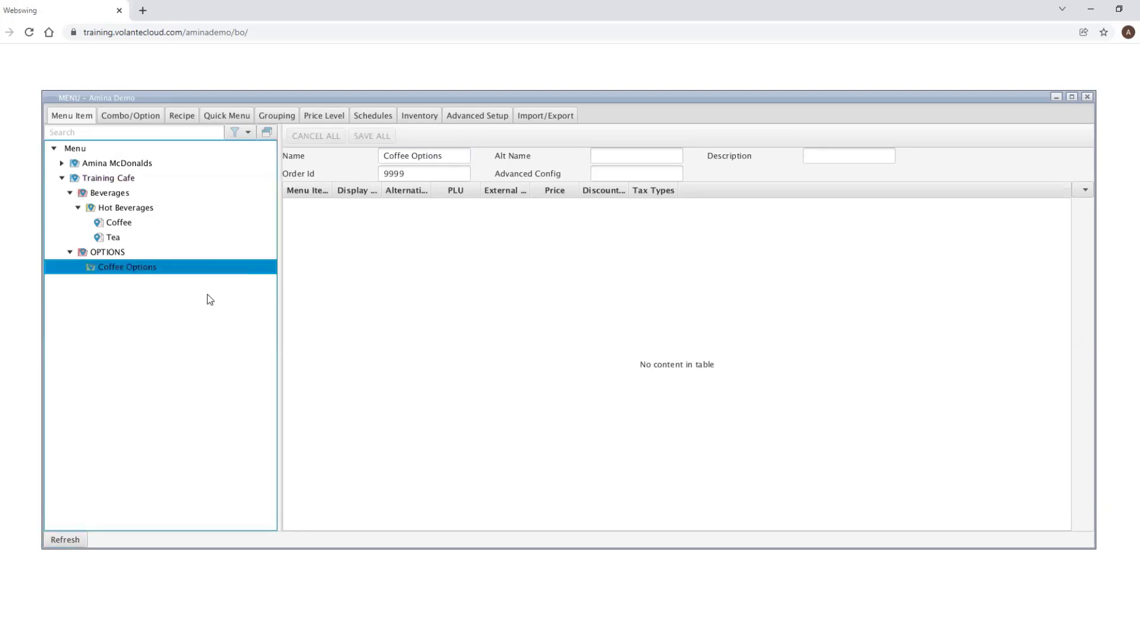
left_click(315, 157)
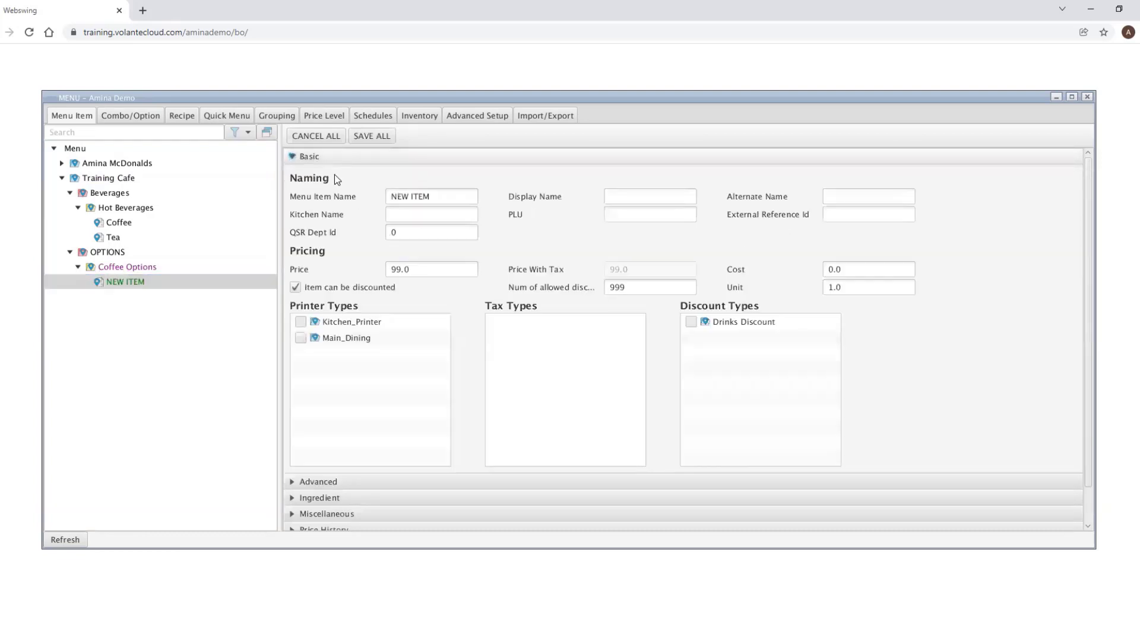
left_click_drag(442, 193, 314, 186)
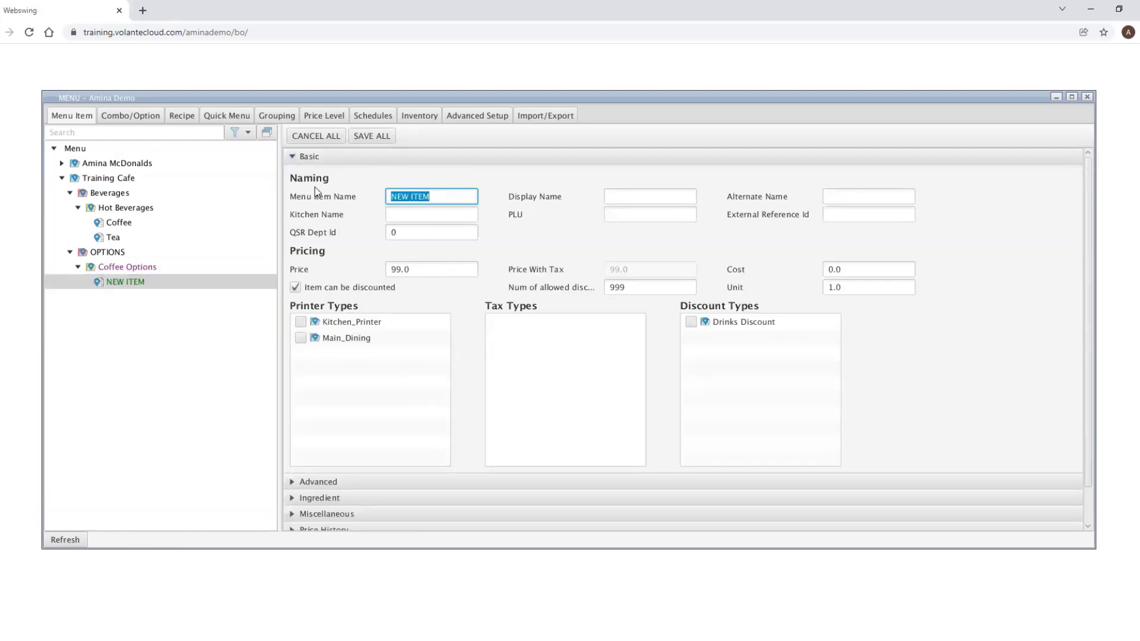
type("Sweetner")
Set Sweetner's item type to OPTION in its advanced options and save all changes.
left_click(319, 482)
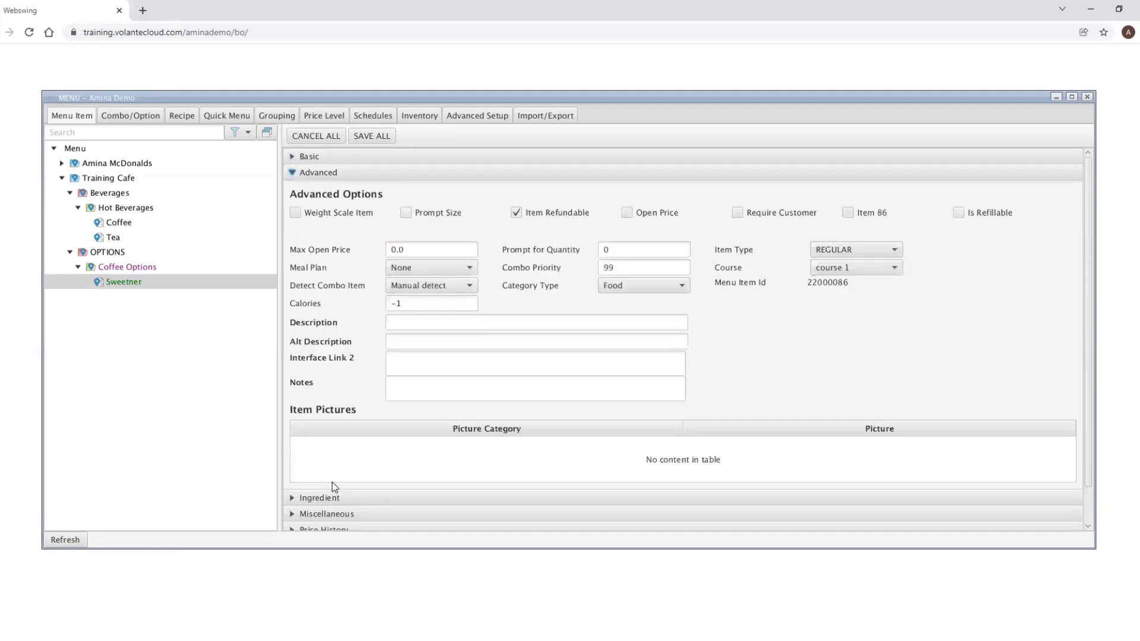
left_click(851, 250)
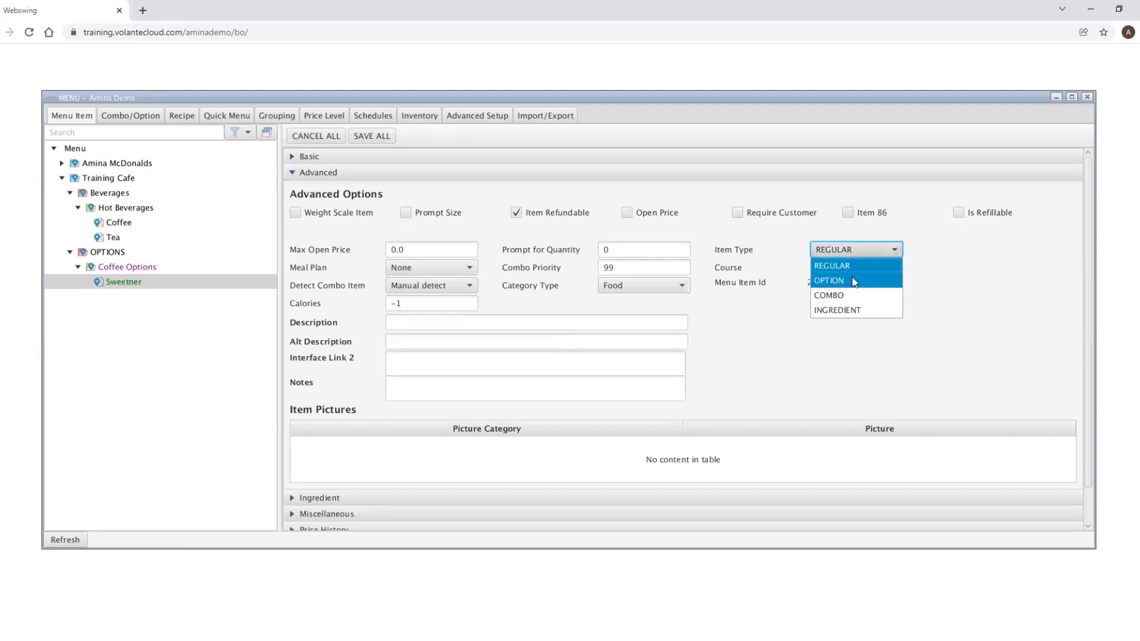
left_click(853, 281)
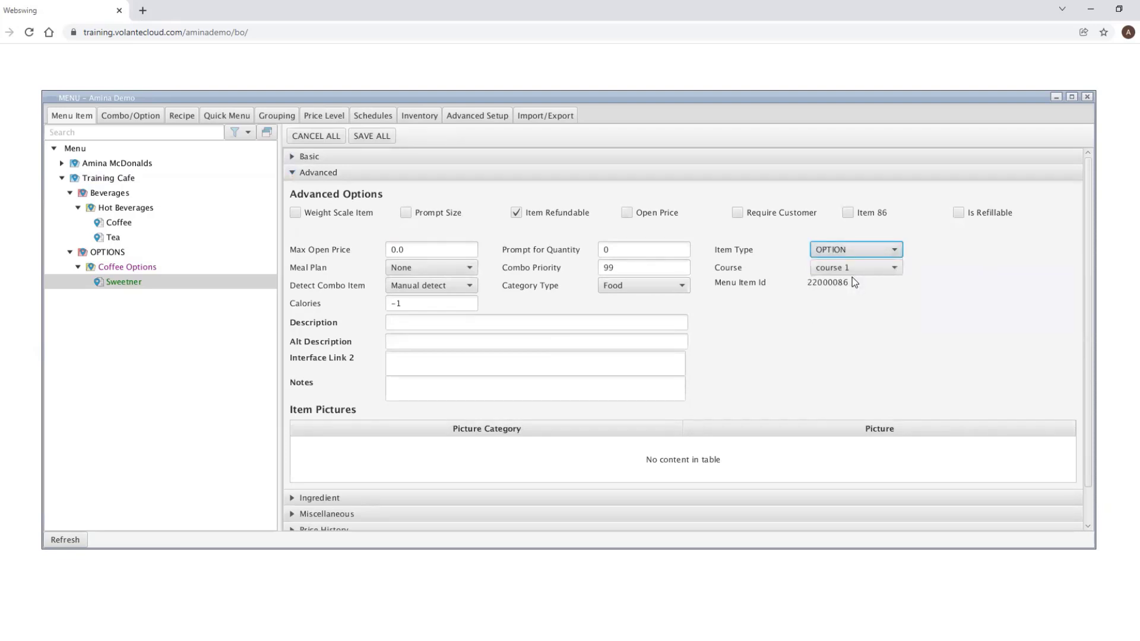
left_click(371, 136)
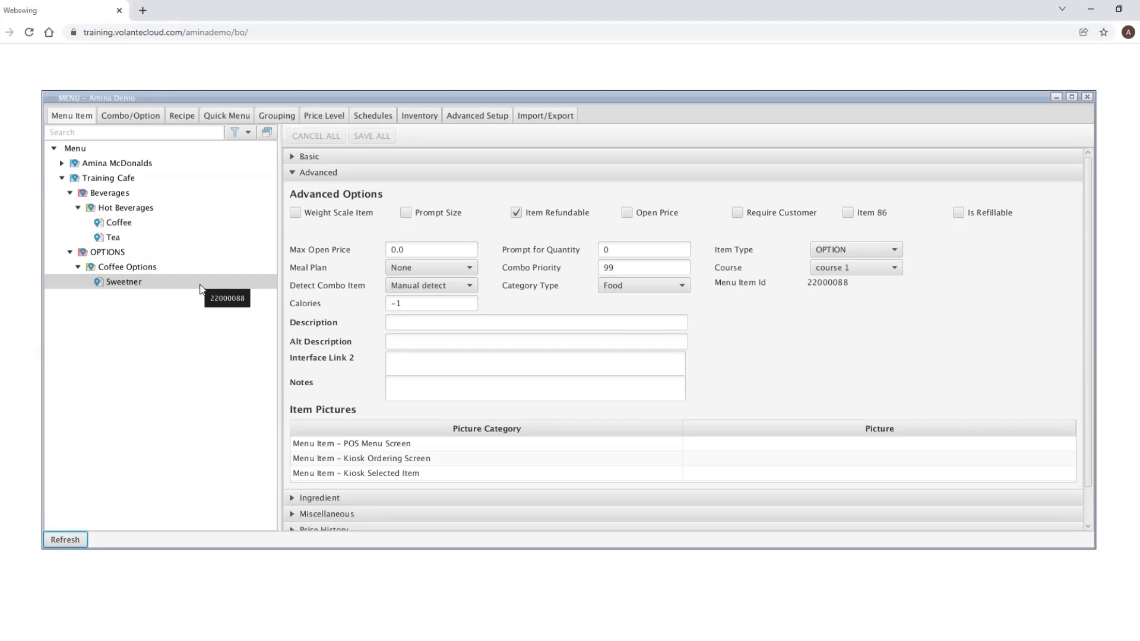
Add a menu item named Sugar to the Coffee Options category.
left_click(156, 268)
right_click(154, 267)
left_click(187, 295)
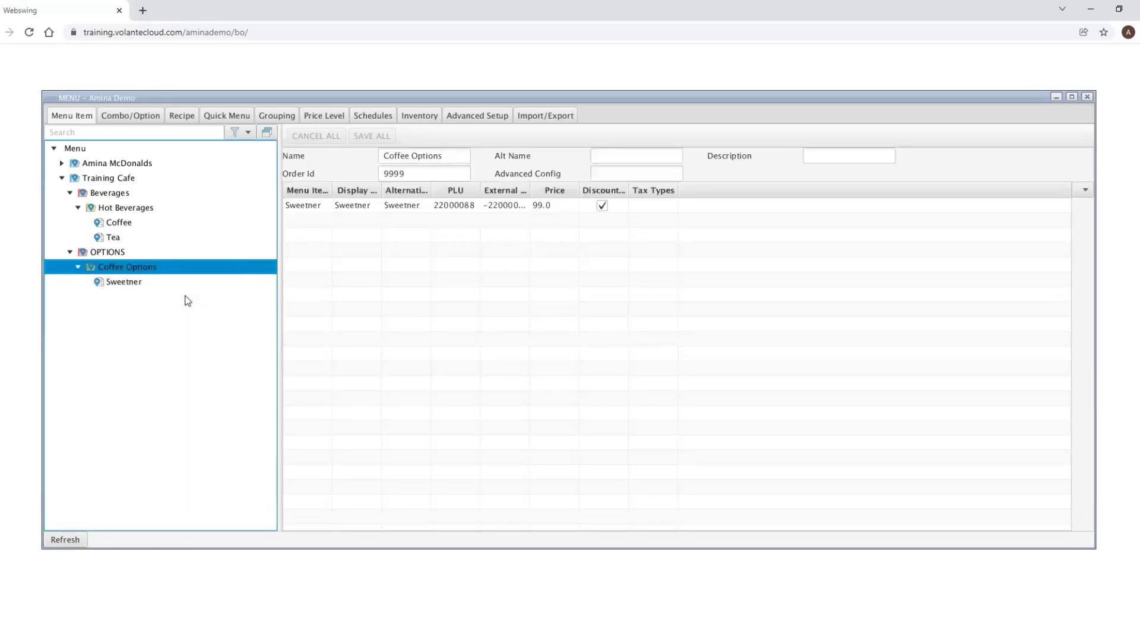
left_click(426, 248)
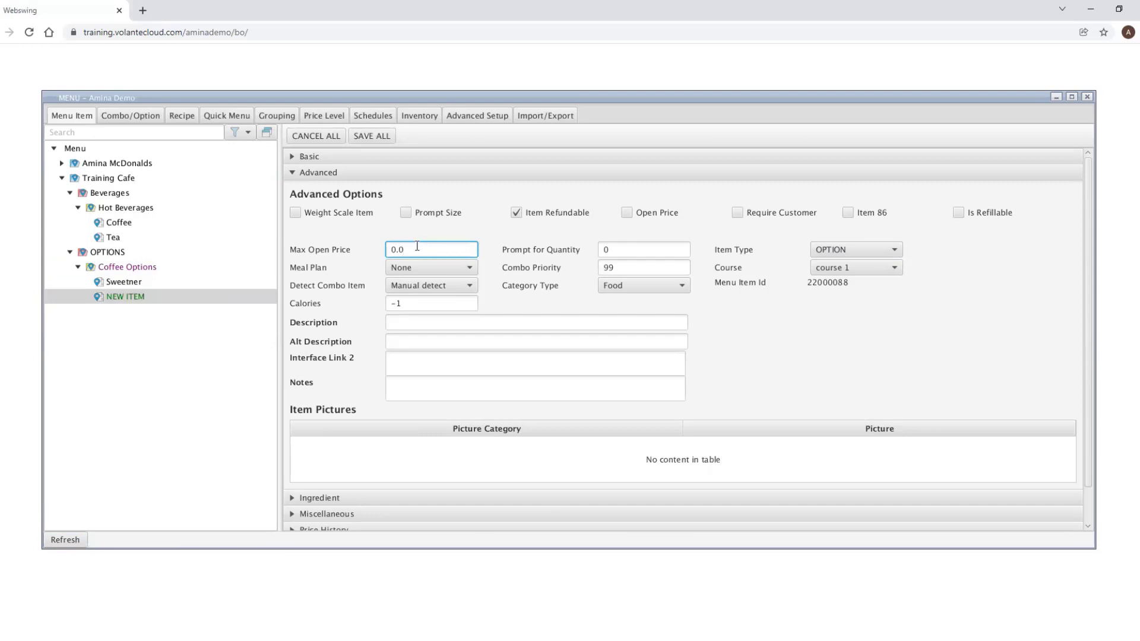
left_click(404, 158)
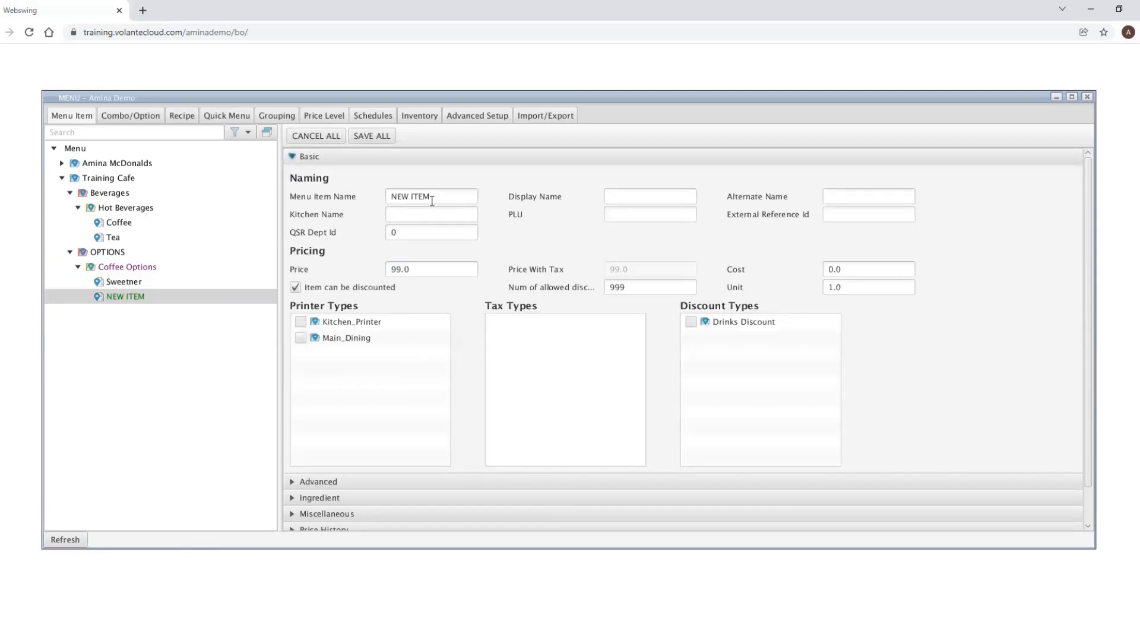
left_click_drag(442, 196, 381, 188)
type("Sugar")
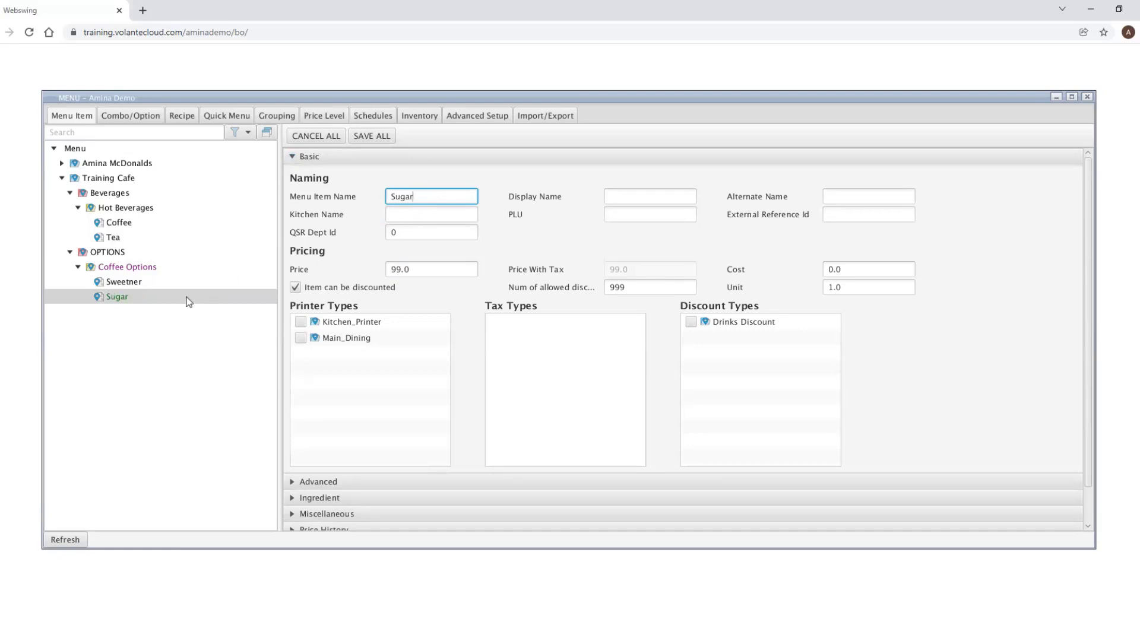
Add a menu item named Milk to the Coffee Options category.
left_click(140, 270)
right_click(151, 275)
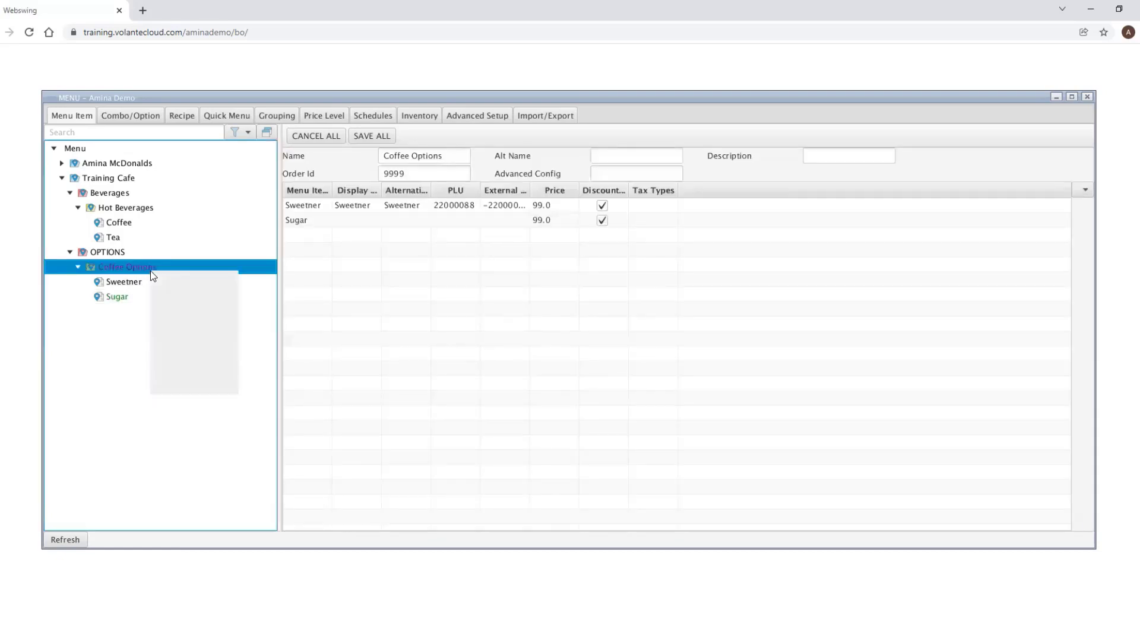
left_click(196, 299)
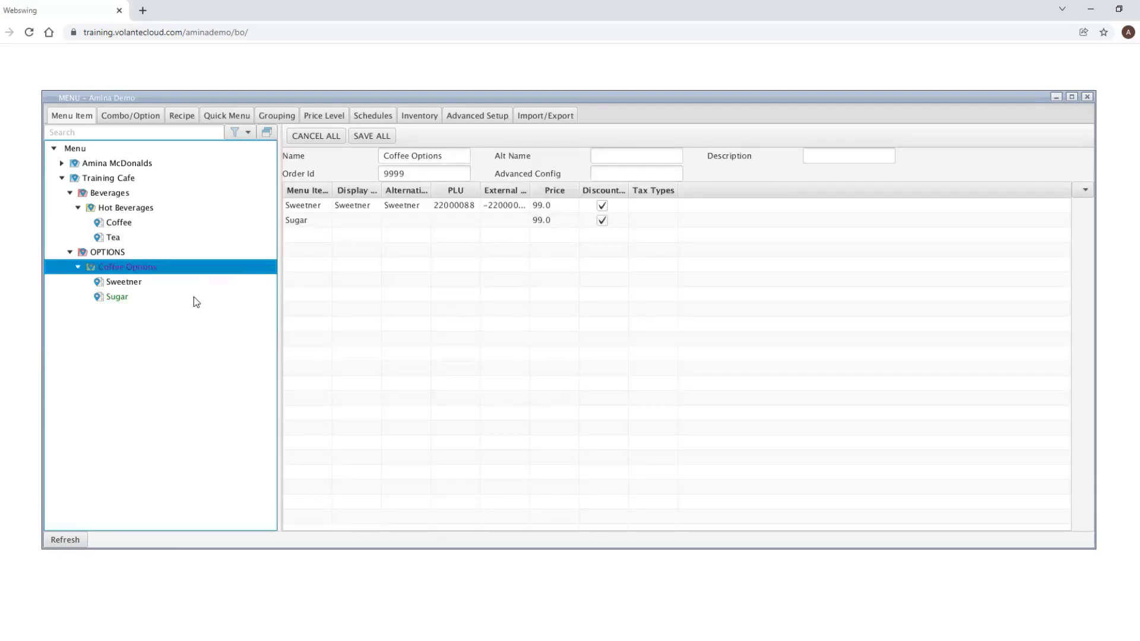
left_click(444, 196)
triple_click(395, 195)
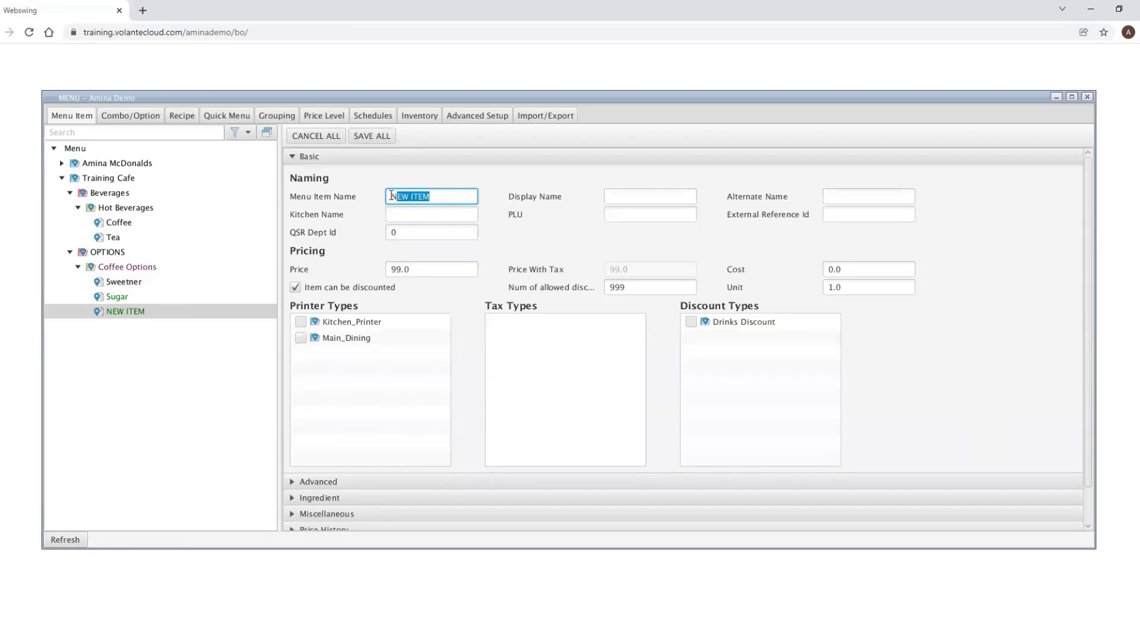
type("Milk")
Add a menu item named Cream to the Coffee Options category and save all changes.
left_click(124, 269)
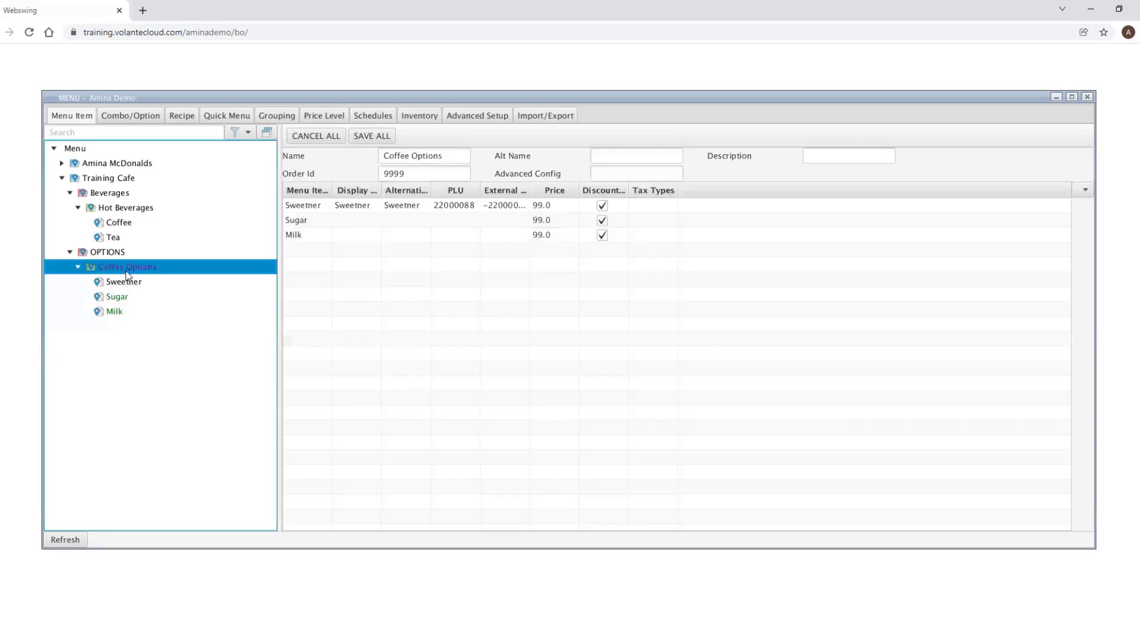
left_click(126, 255)
left_click(125, 269)
right_click(126, 269)
left_click(180, 295)
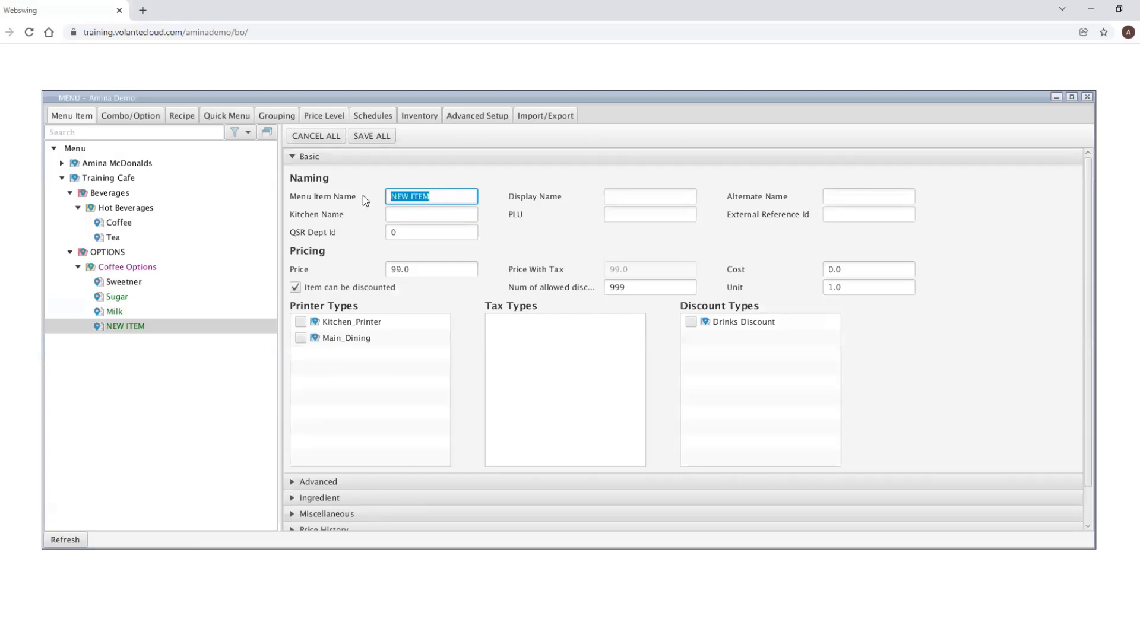
type("S")
type("Cream")
left_click(388, 141)
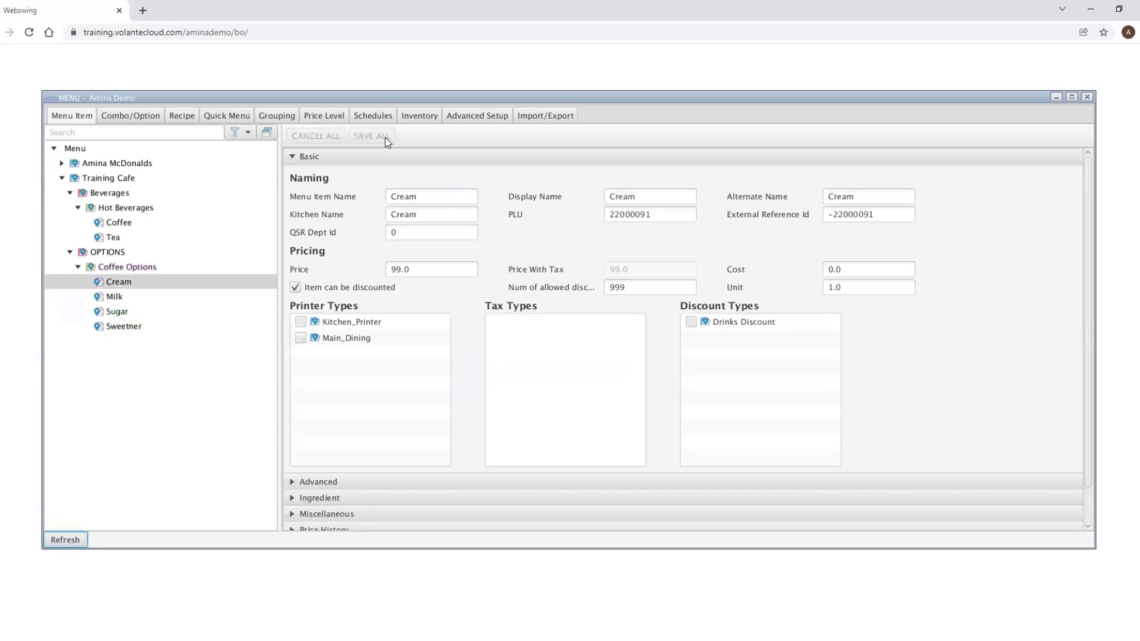
Show the Item Type column in the Coffee Options item table.
left_click(165, 271)
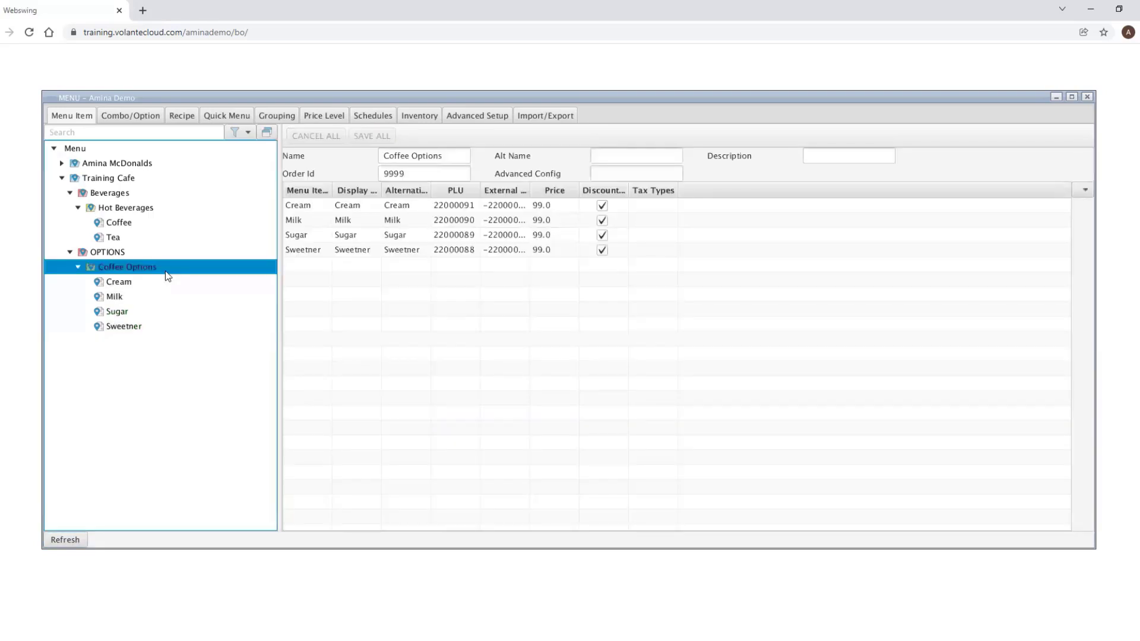
left_click(1086, 191)
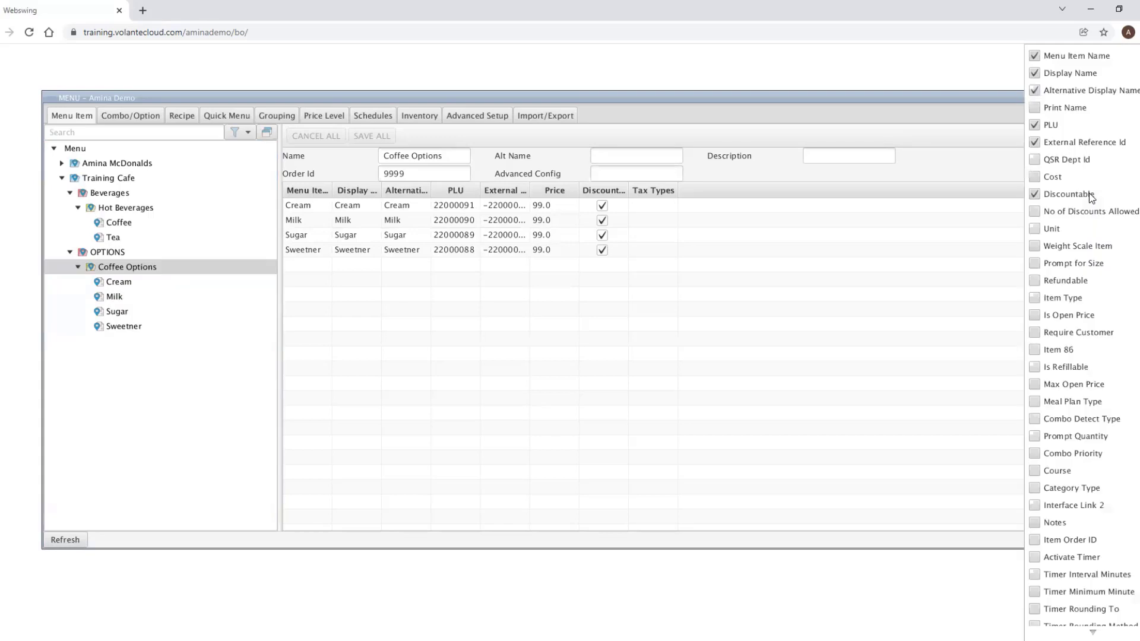
left_click(1042, 299)
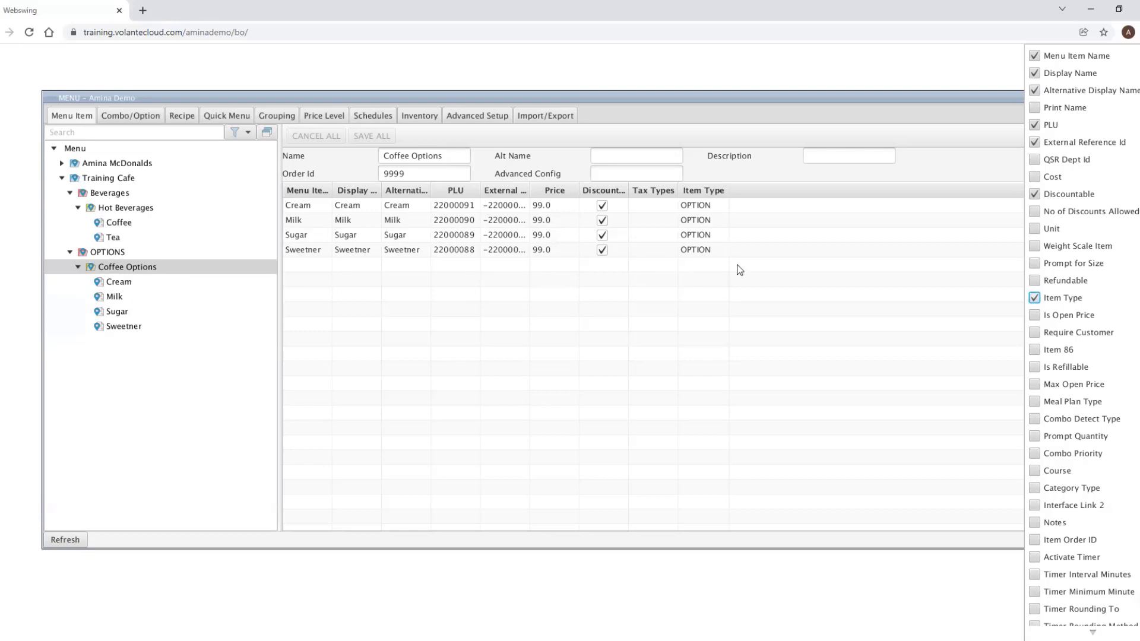
left_click(1003, 192)
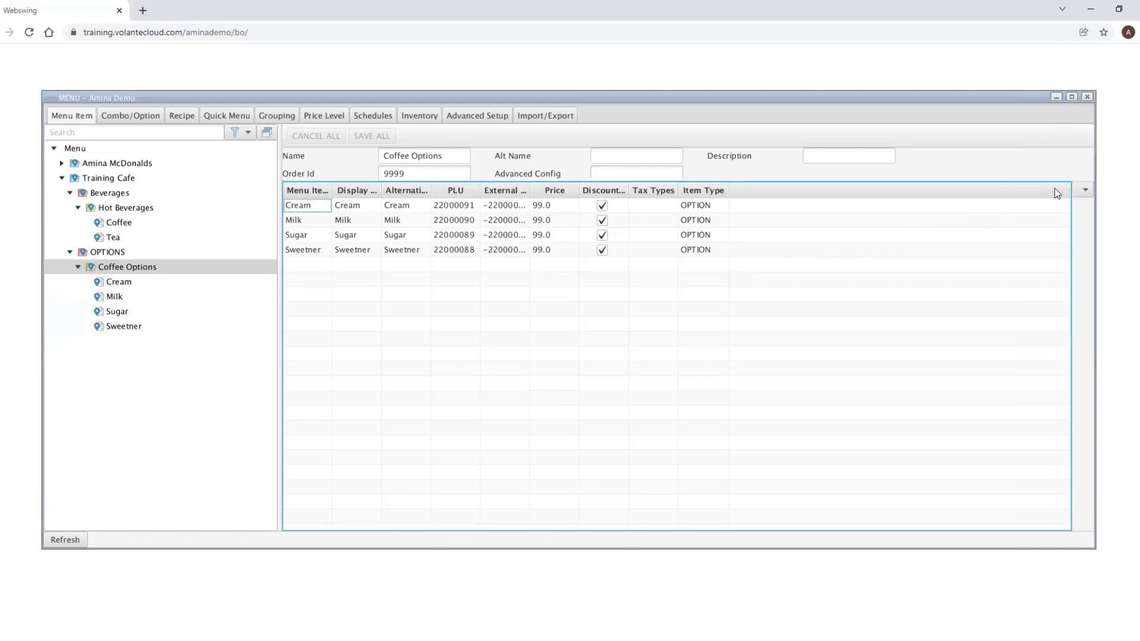
left_click(1081, 192)
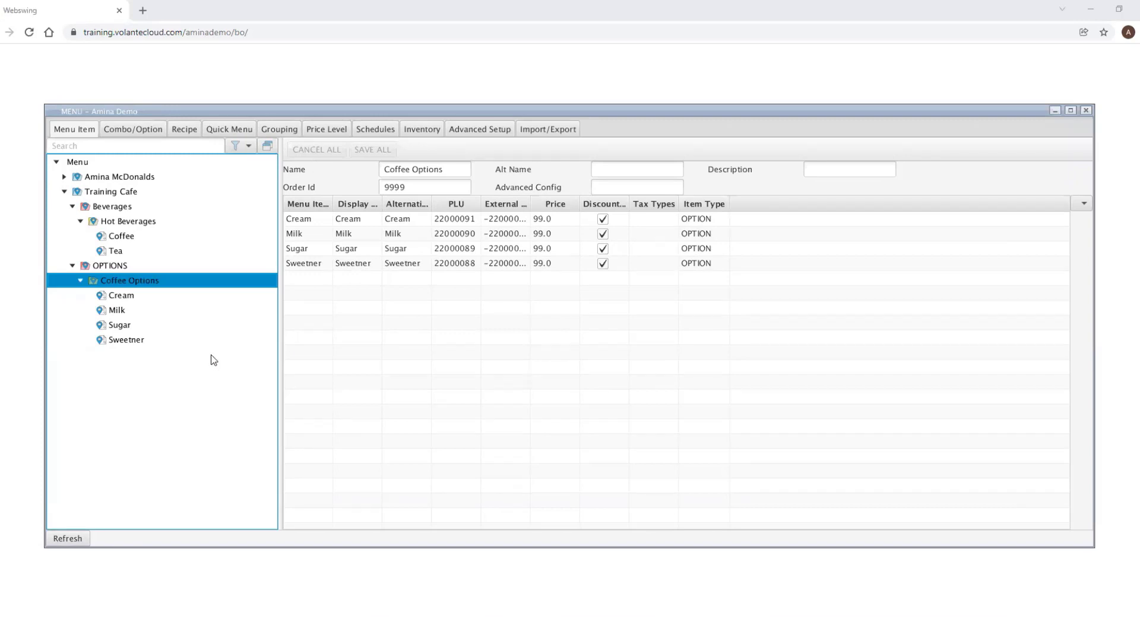
Set the prices of the Cream and Milk options to 0.0.
left_click(143, 296)
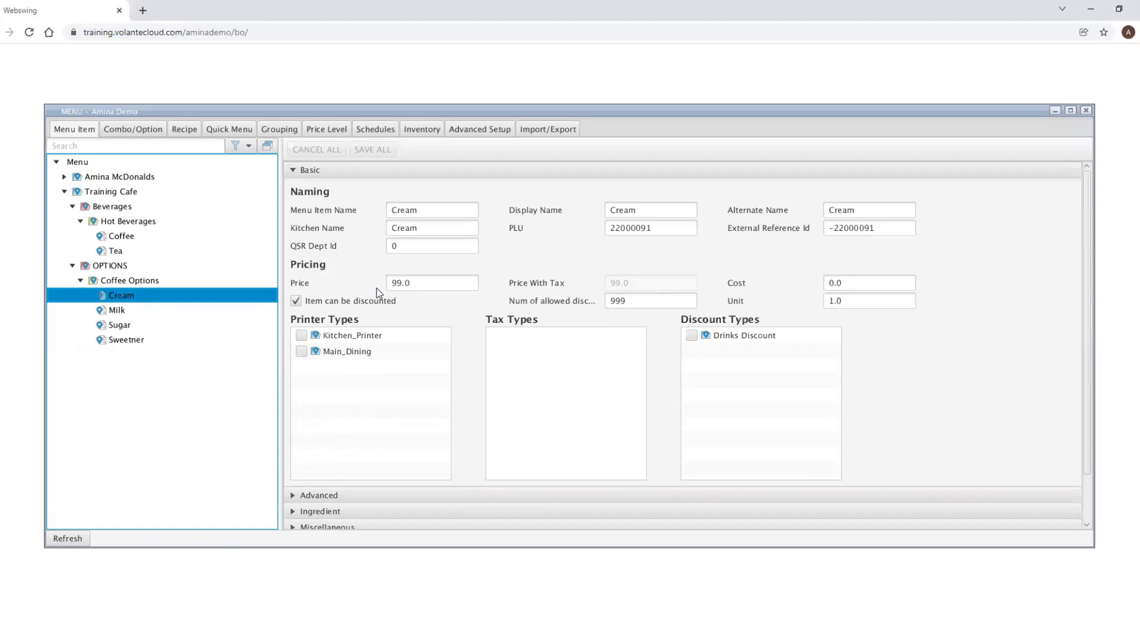
left_click(430, 284)
type("0")
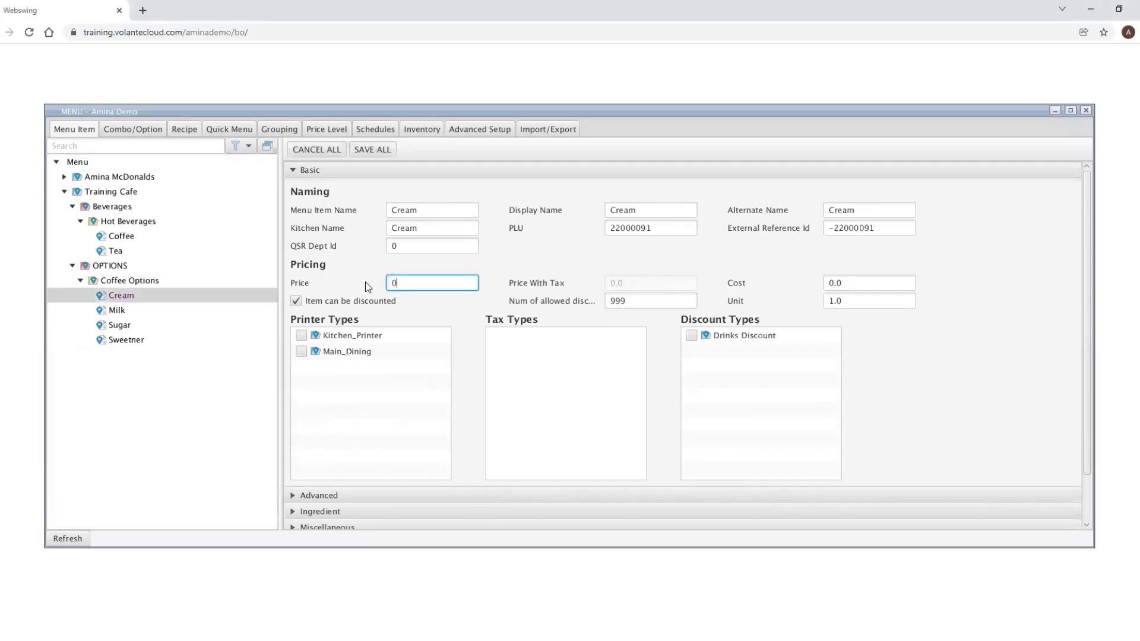
type(".0")
left_click(446, 283)
type("0.0")
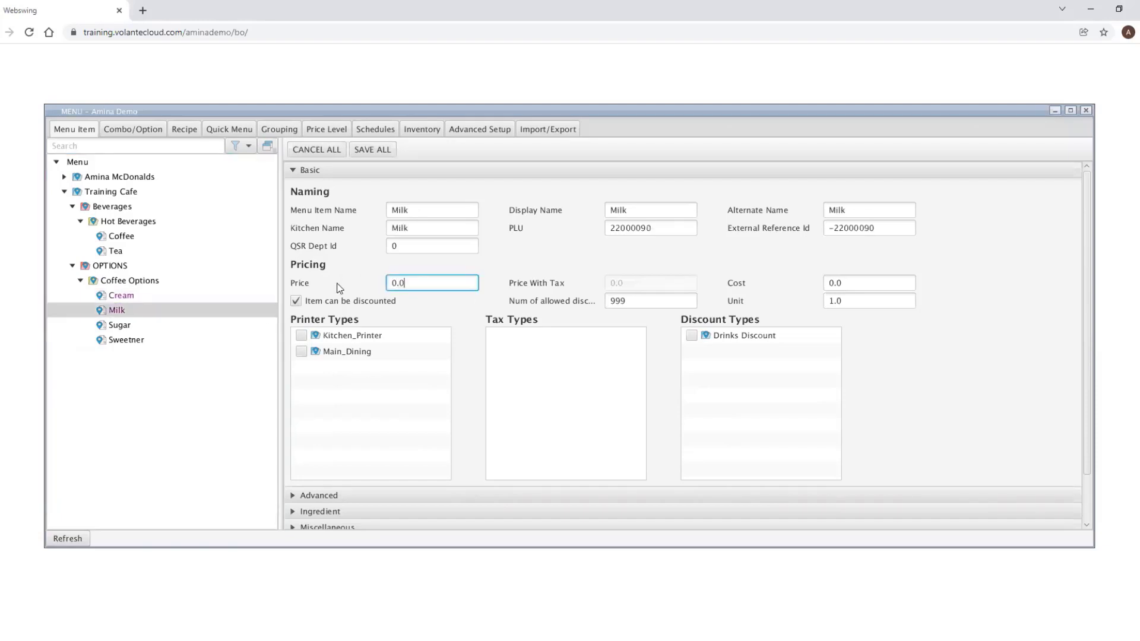
Set the price of the Sugar option to 0.0.
left_click(173, 326)
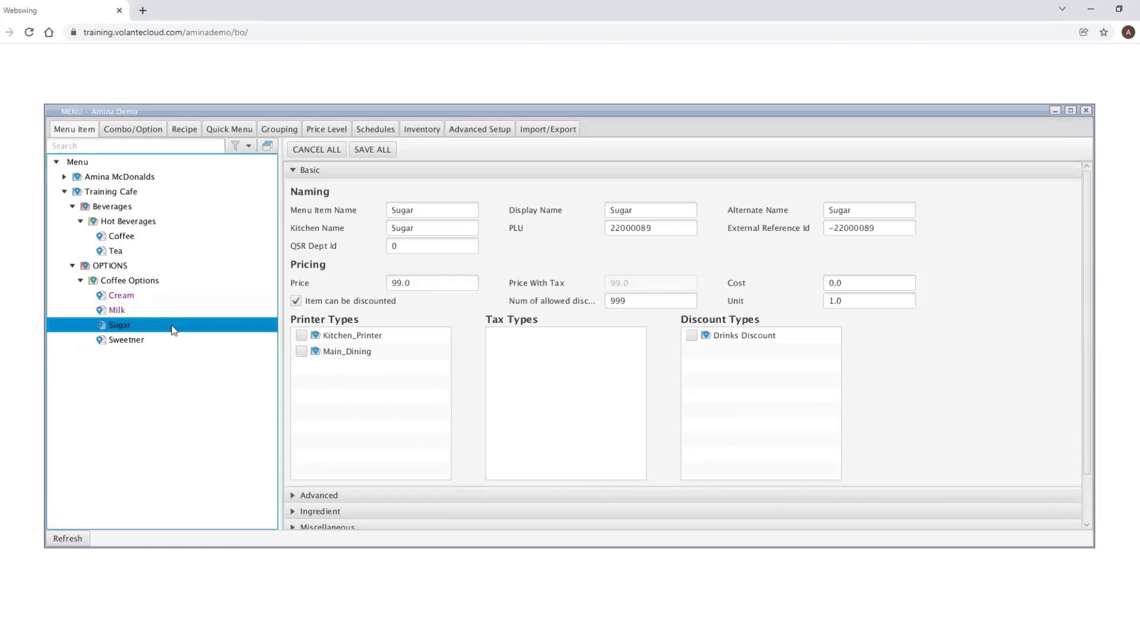
left_click(435, 284)
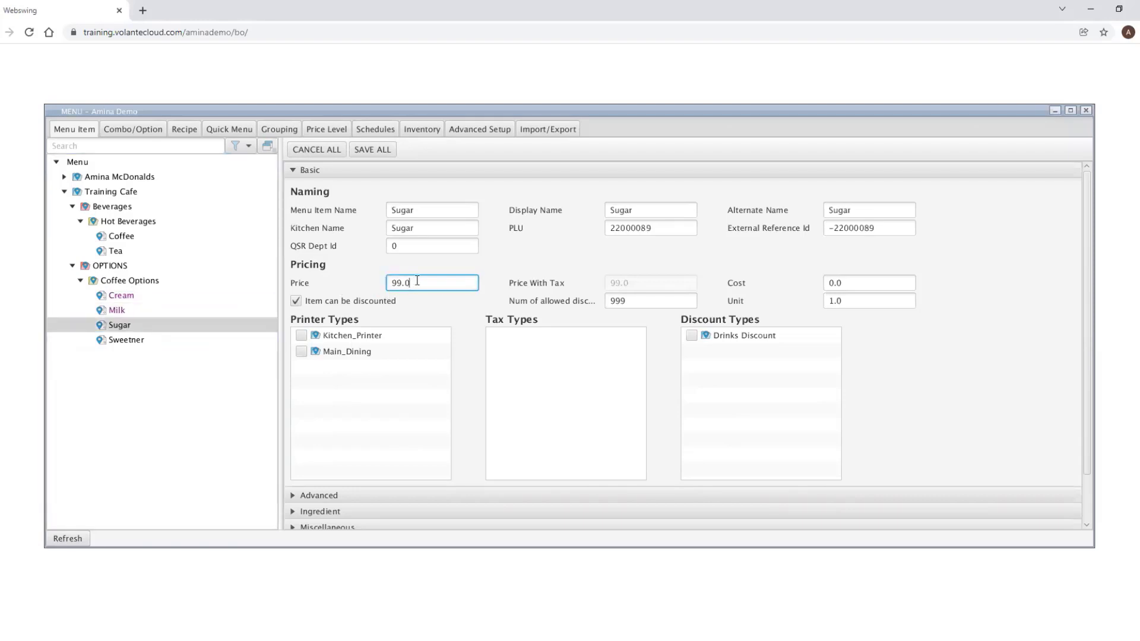
left_click_drag(422, 283, 374, 282)
type("0.0")
Set the price of the Sweetner option under Training Cafe to 0.0.
left_click(158, 343)
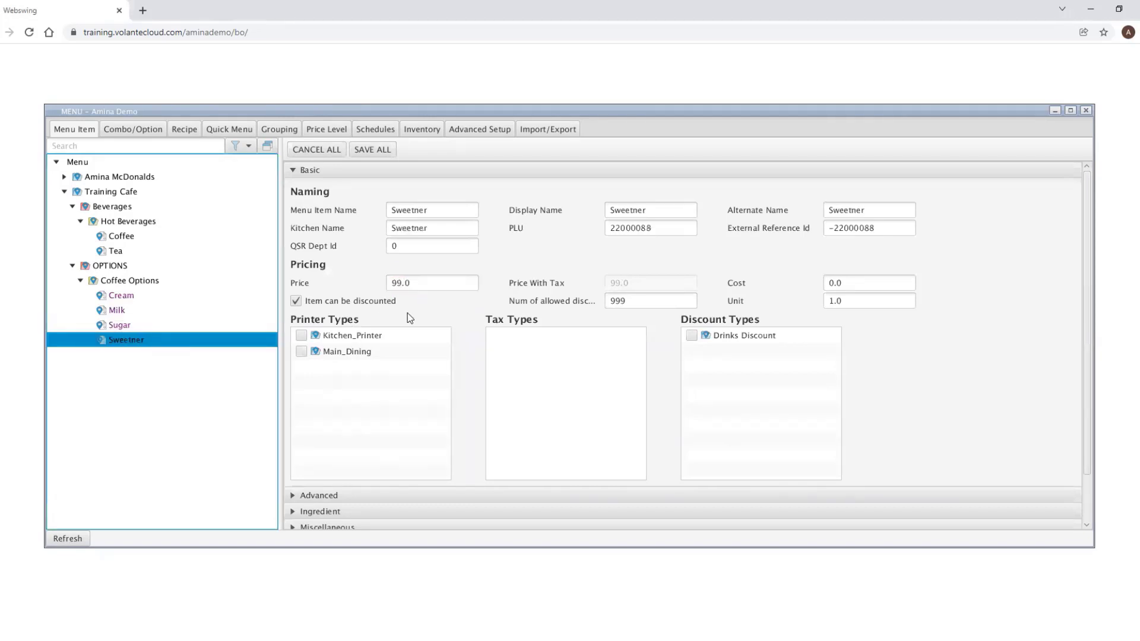
left_click(423, 283)
left_click_drag(433, 283, 368, 283)
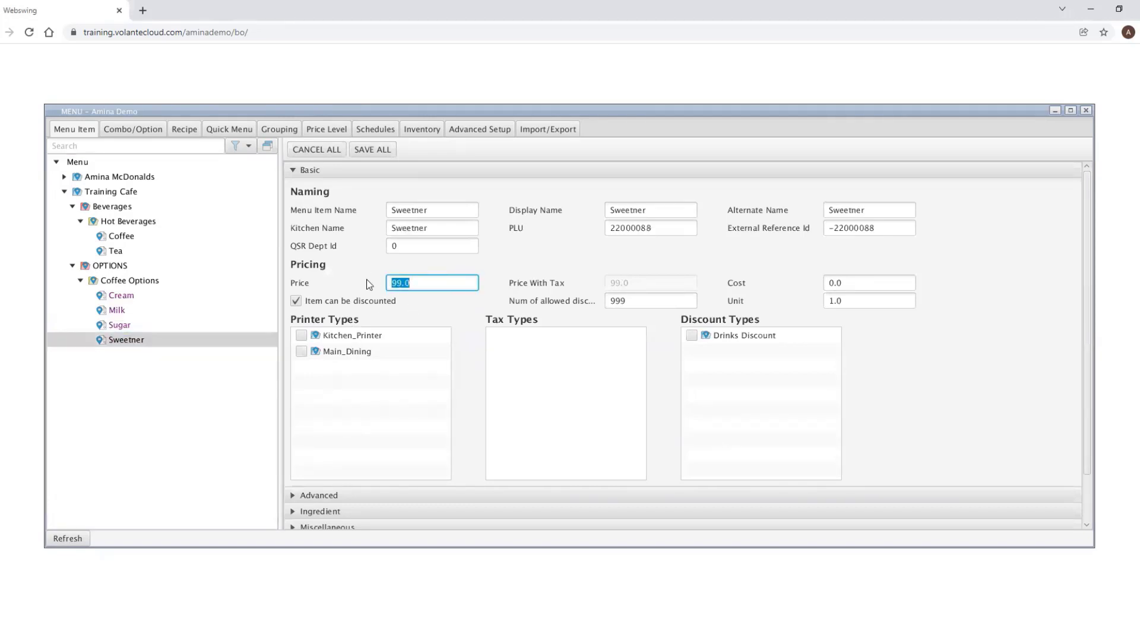
type("0.0")
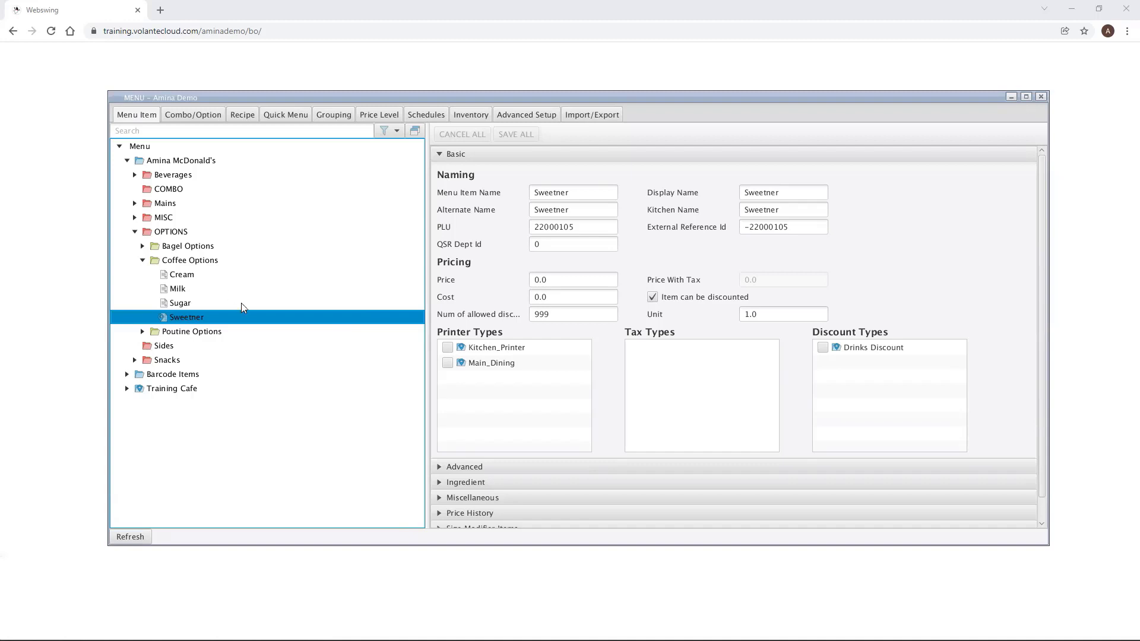
left_click(209, 266)
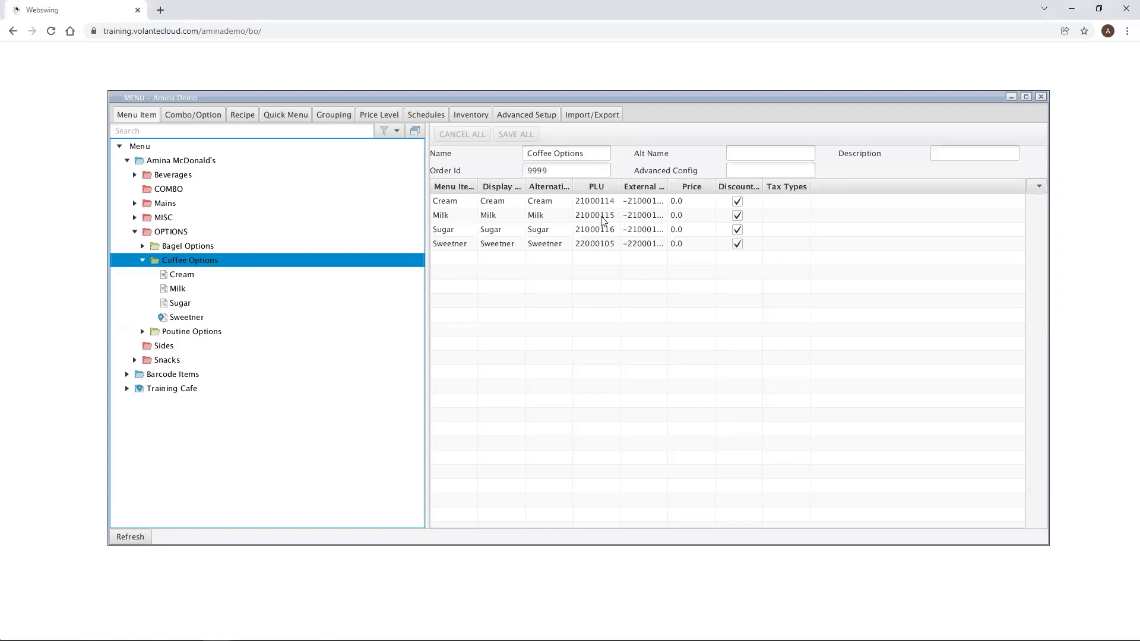
left_click(696, 201)
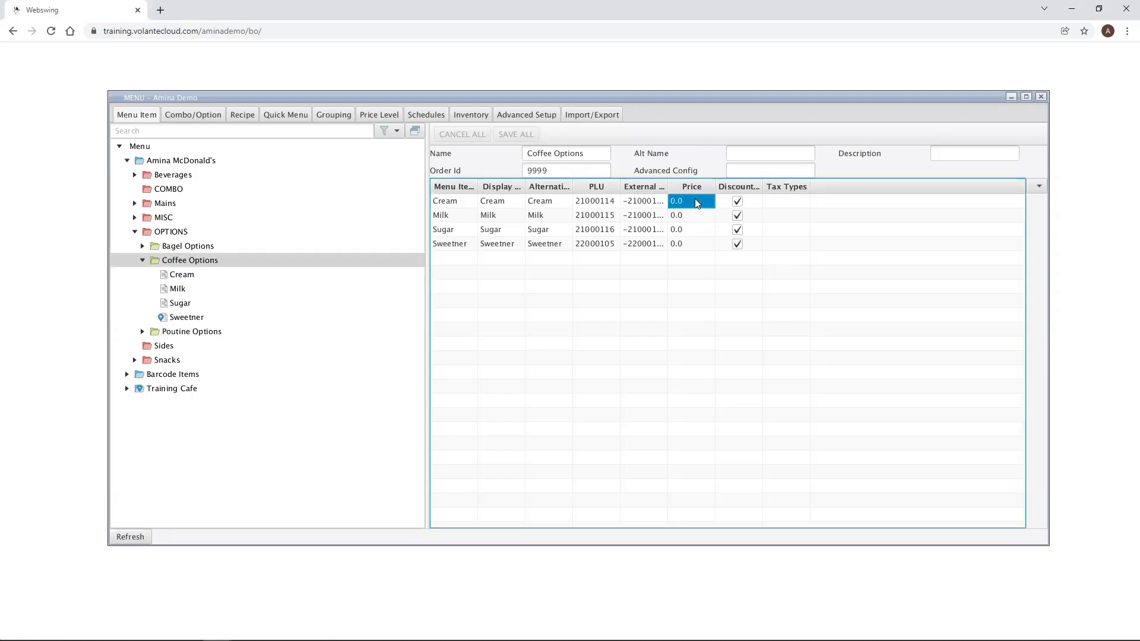
double_click(696, 201)
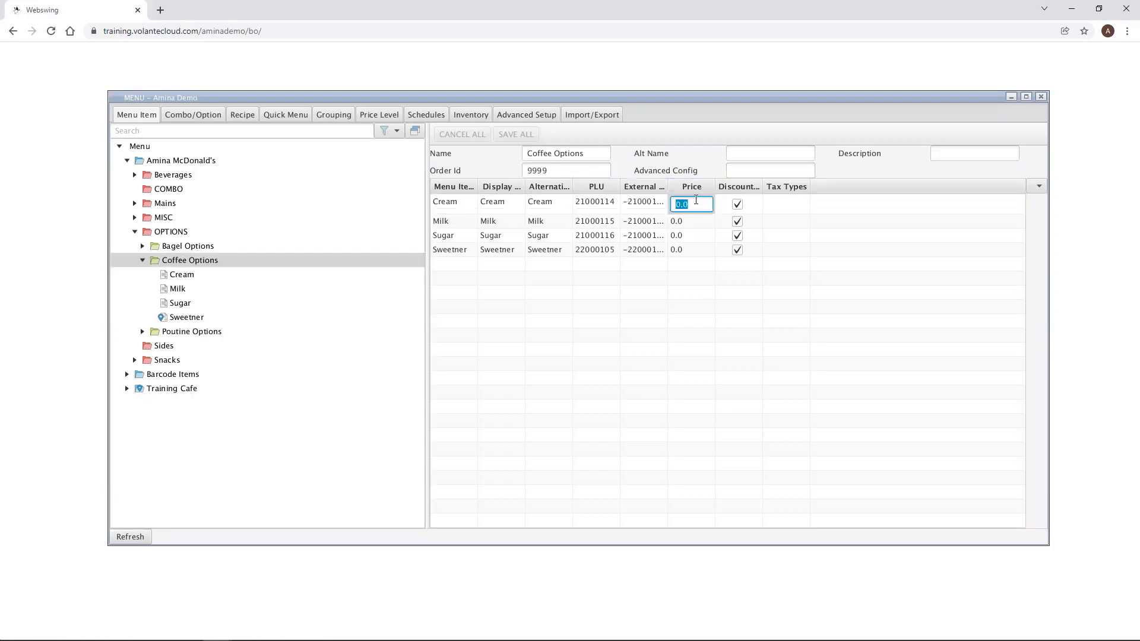
type("99.0")
key("Return")
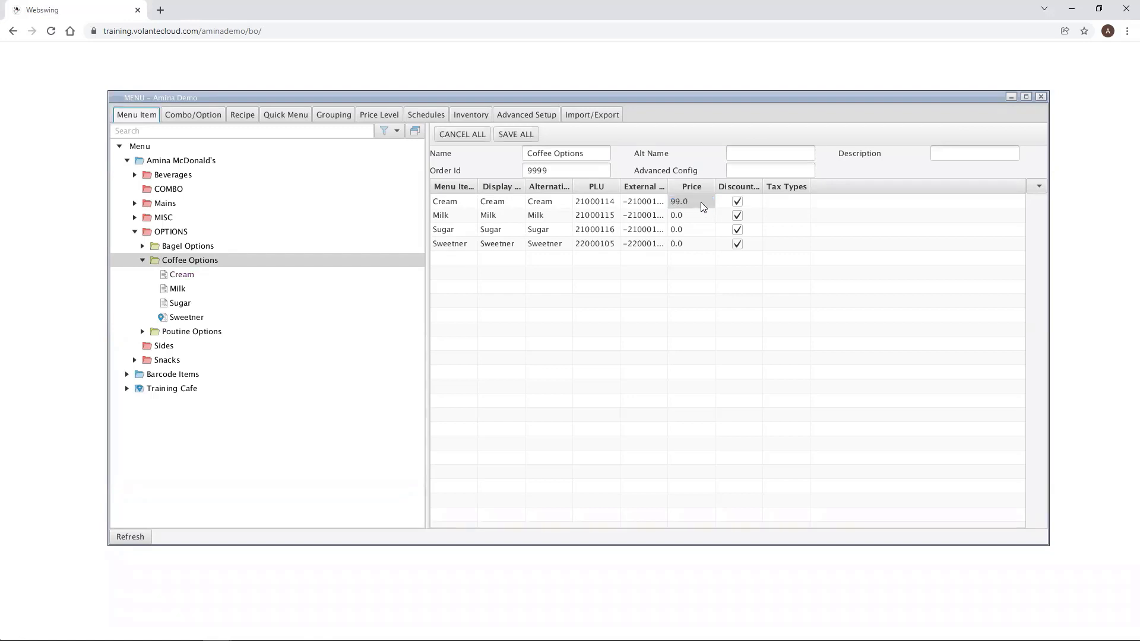
right_click(698, 202)
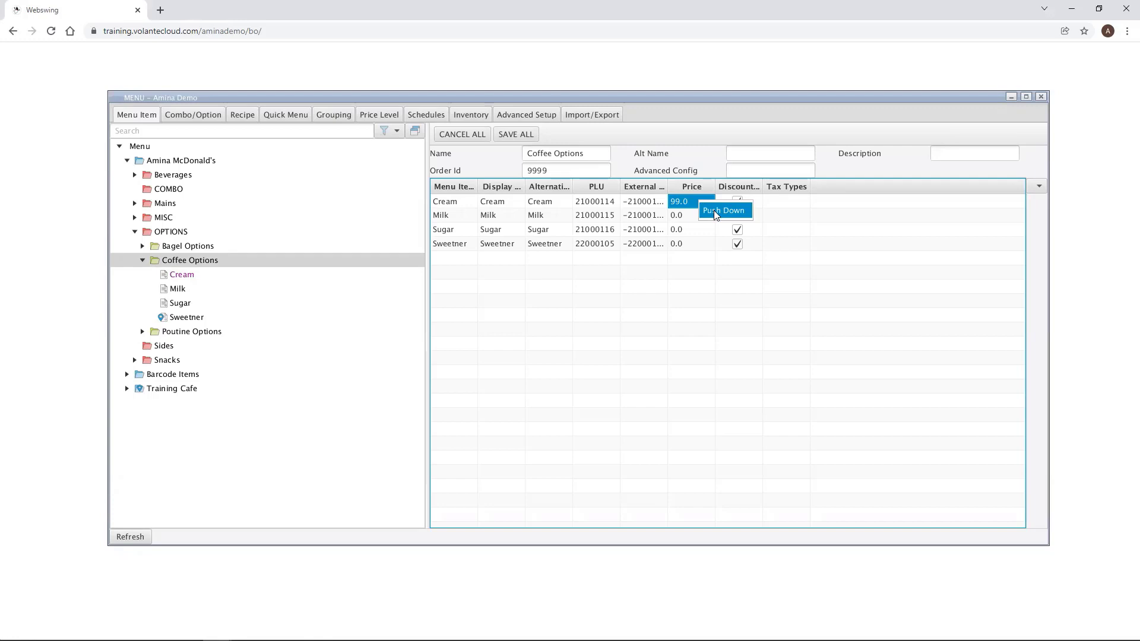
left_click(714, 211)
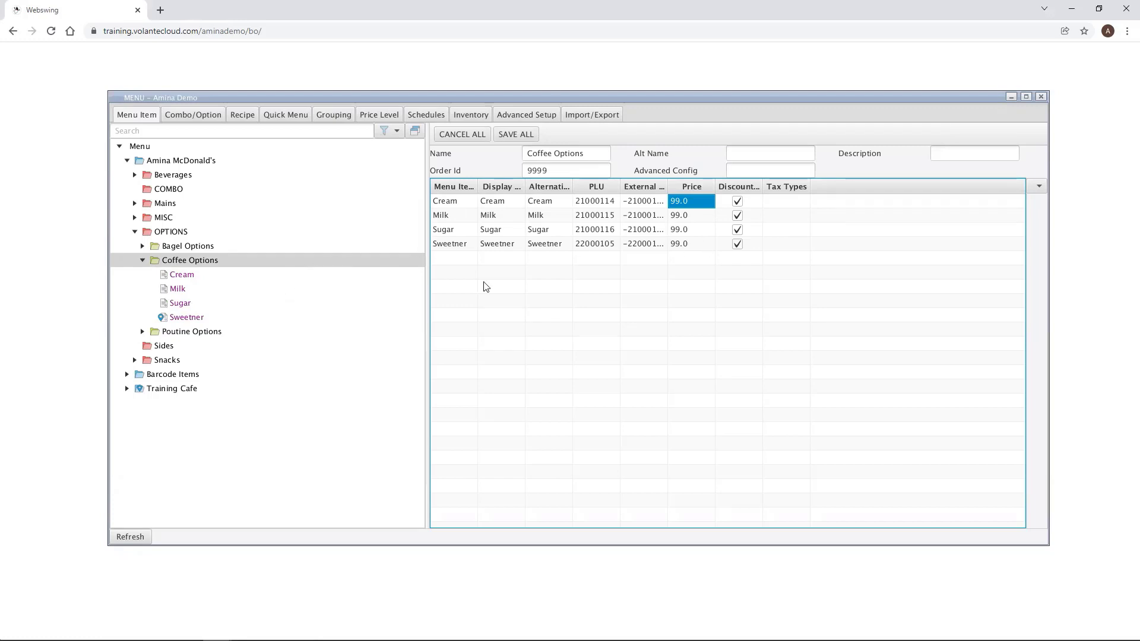
Set Cream's price to 0.0 in the Coffee Options table and push that price down to Milk, Sugar and Sweetner.
right_click(698, 203)
double_click(697, 202)
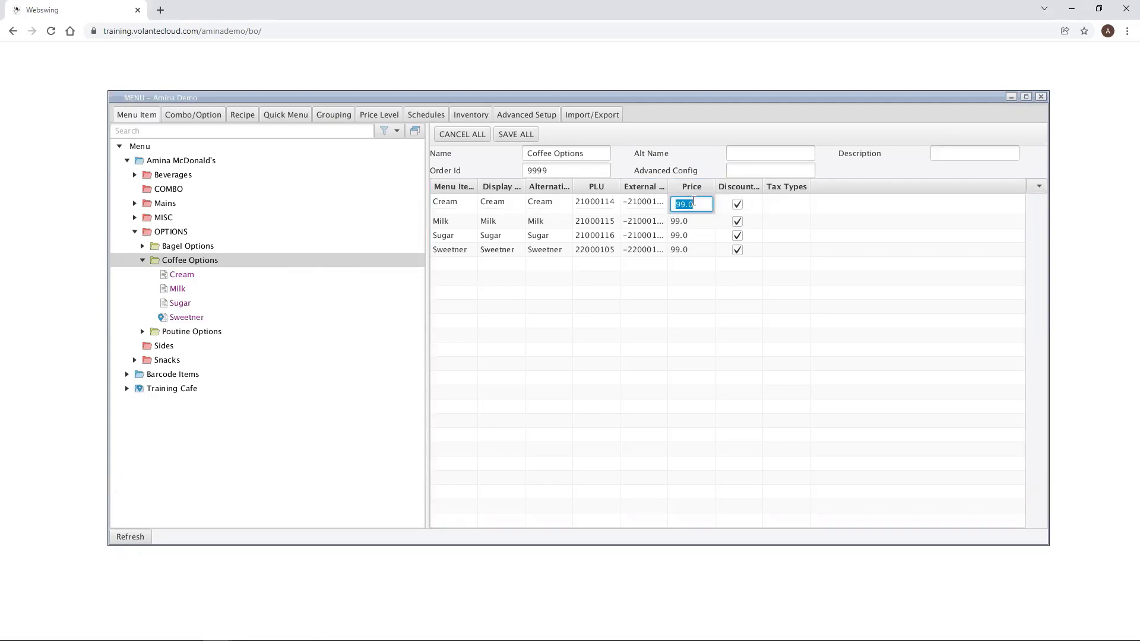
type("0.0")
key("Return")
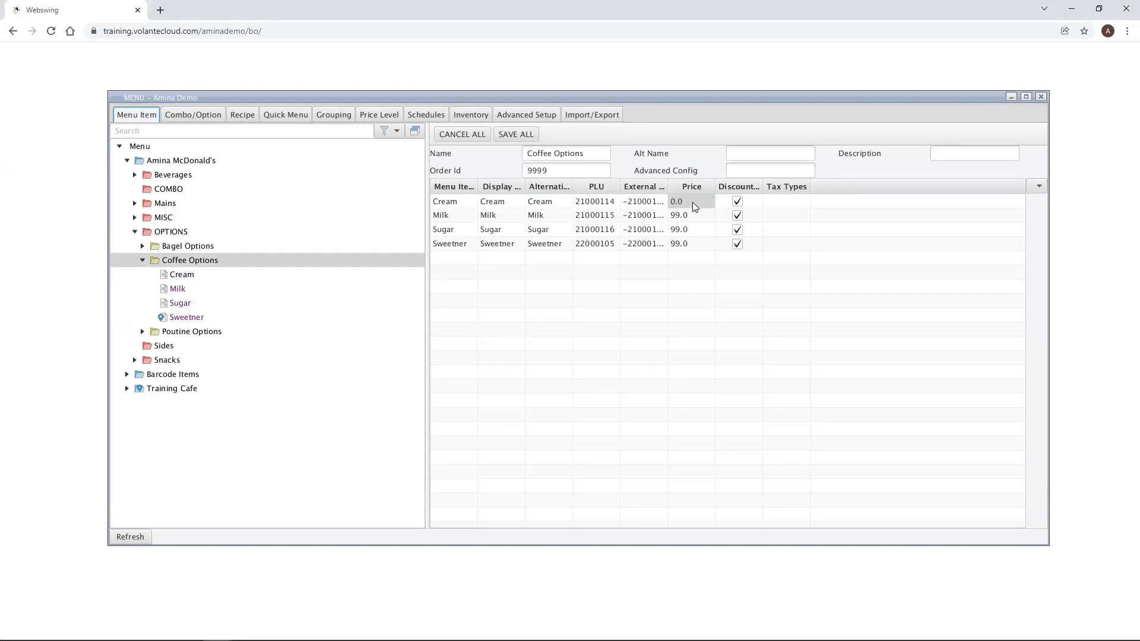
right_click(693, 204)
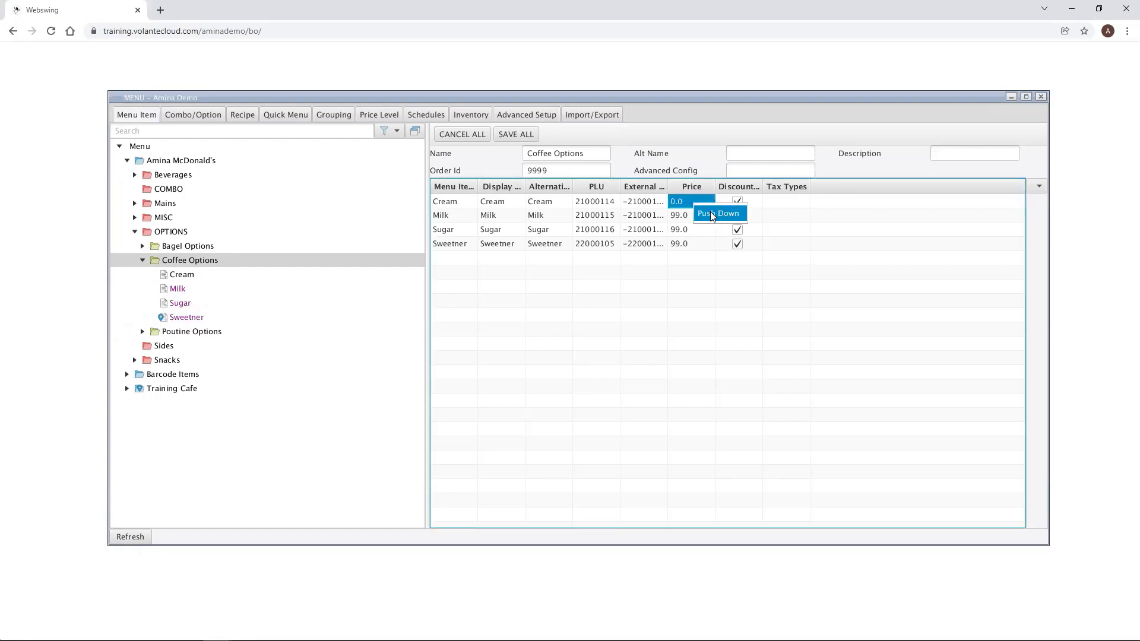
left_click(710, 214)
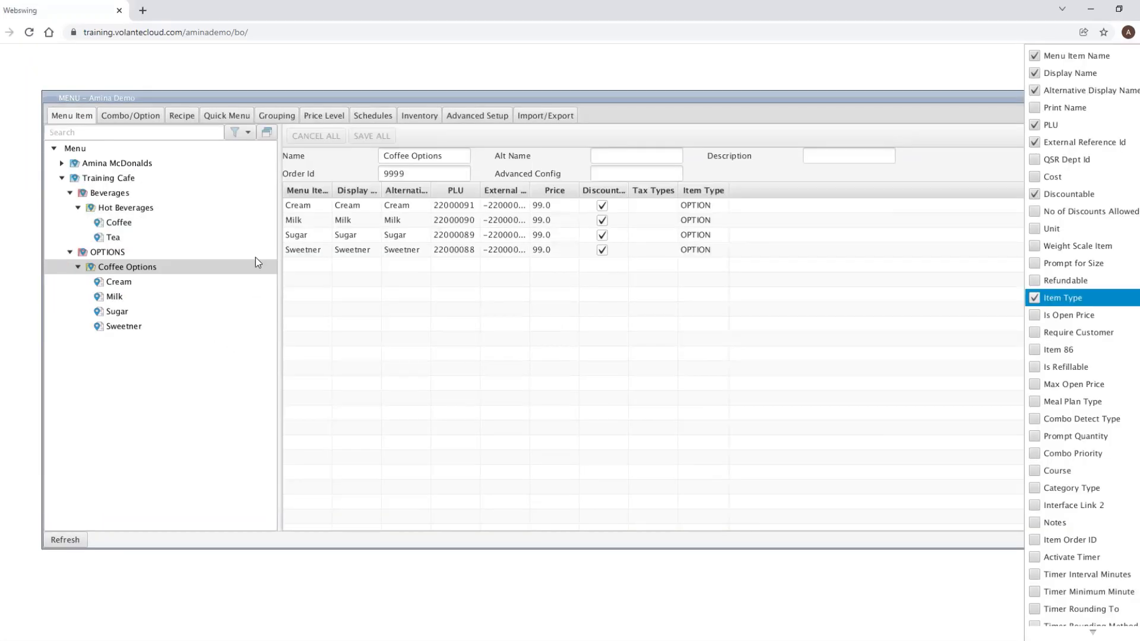
Go to the combo and option setup and examine the items in the McFlurry, Milkshake, Nugget and Sundae option groupings.
left_click(153, 116)
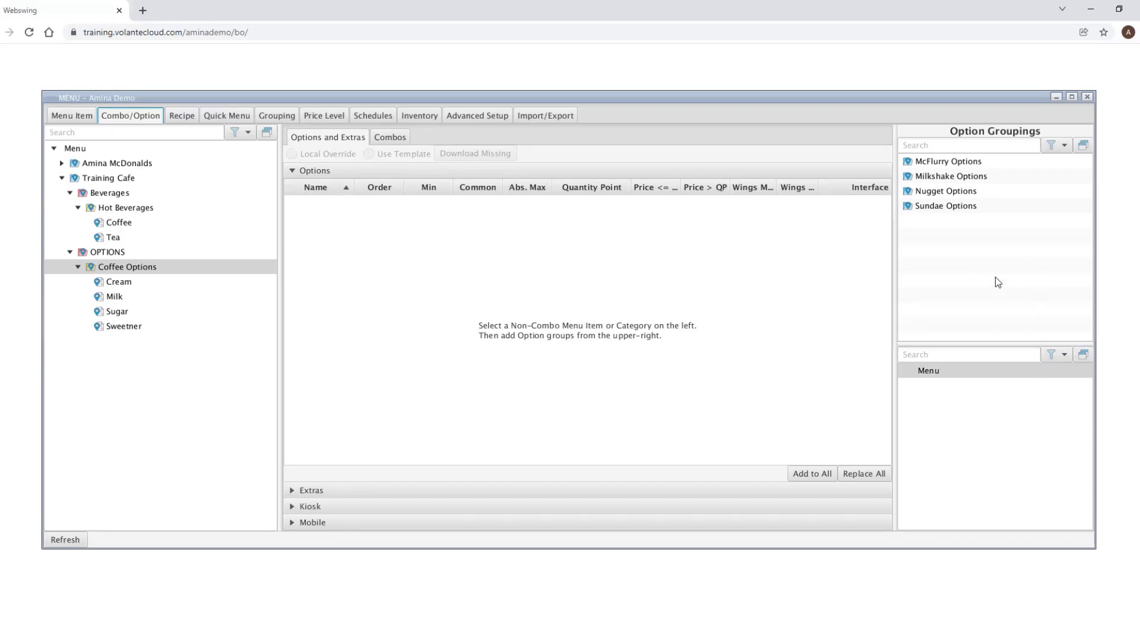
left_click(937, 165)
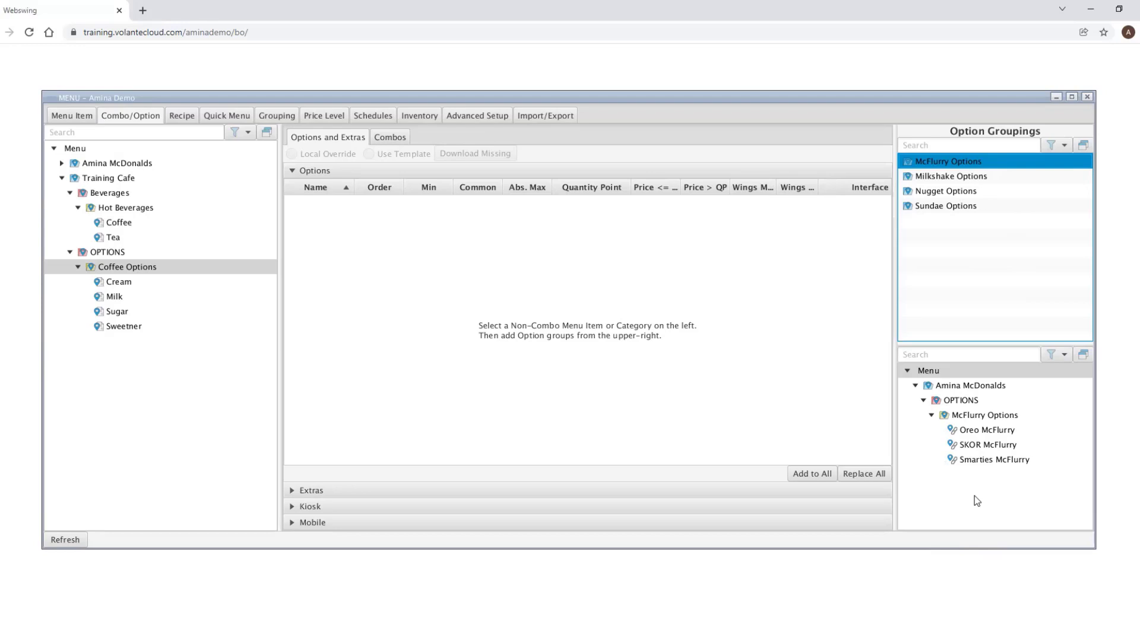
left_click(981, 178)
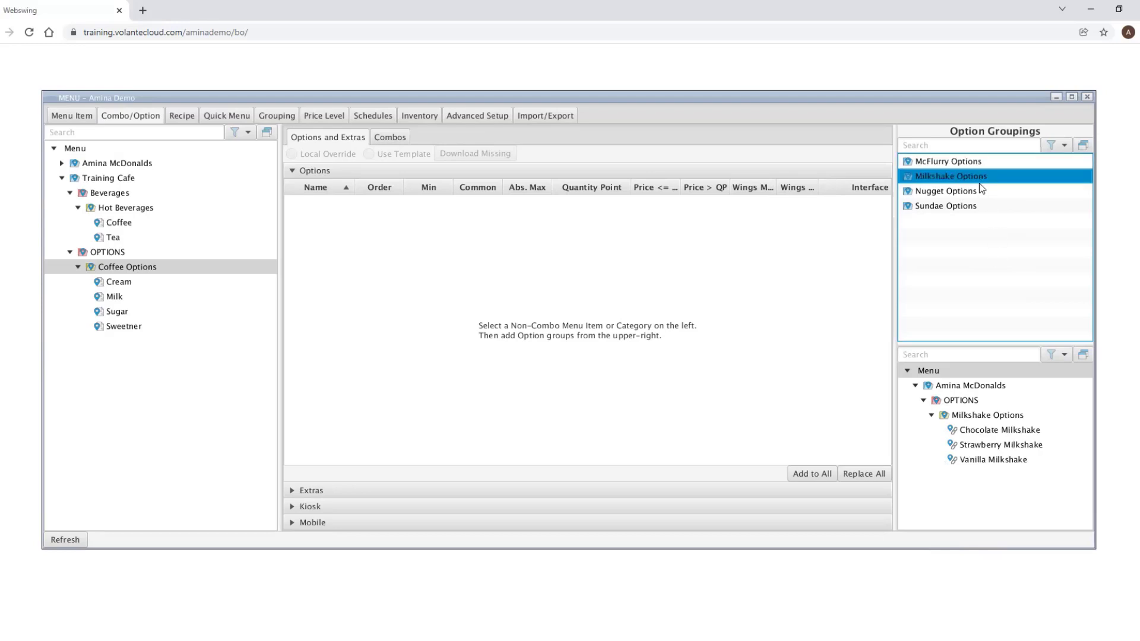
left_click(980, 194)
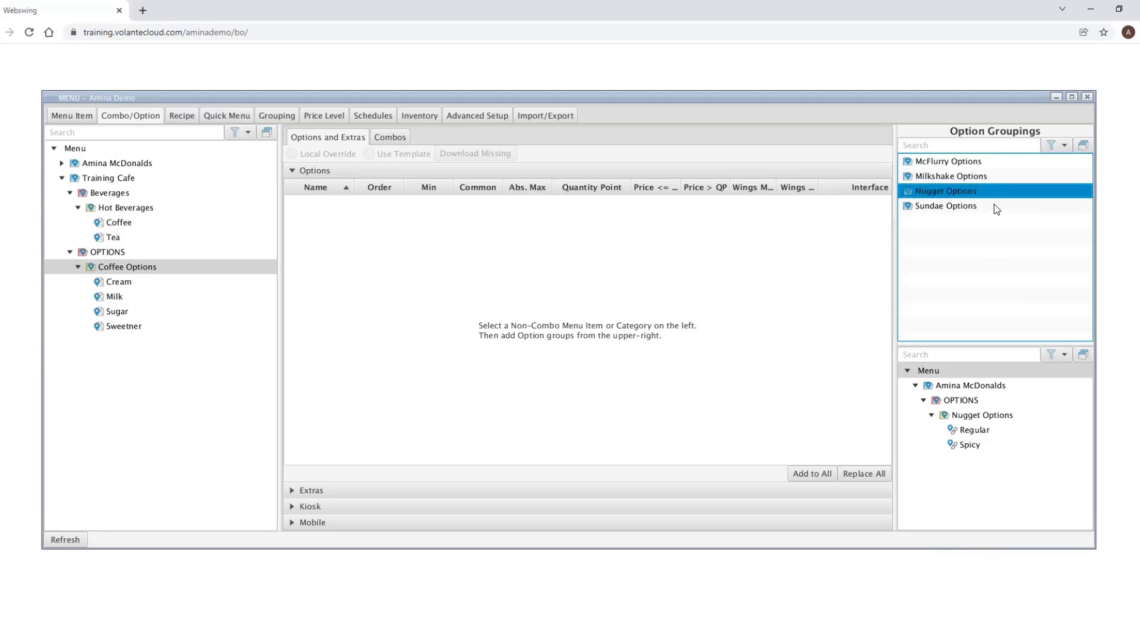
left_click(995, 205)
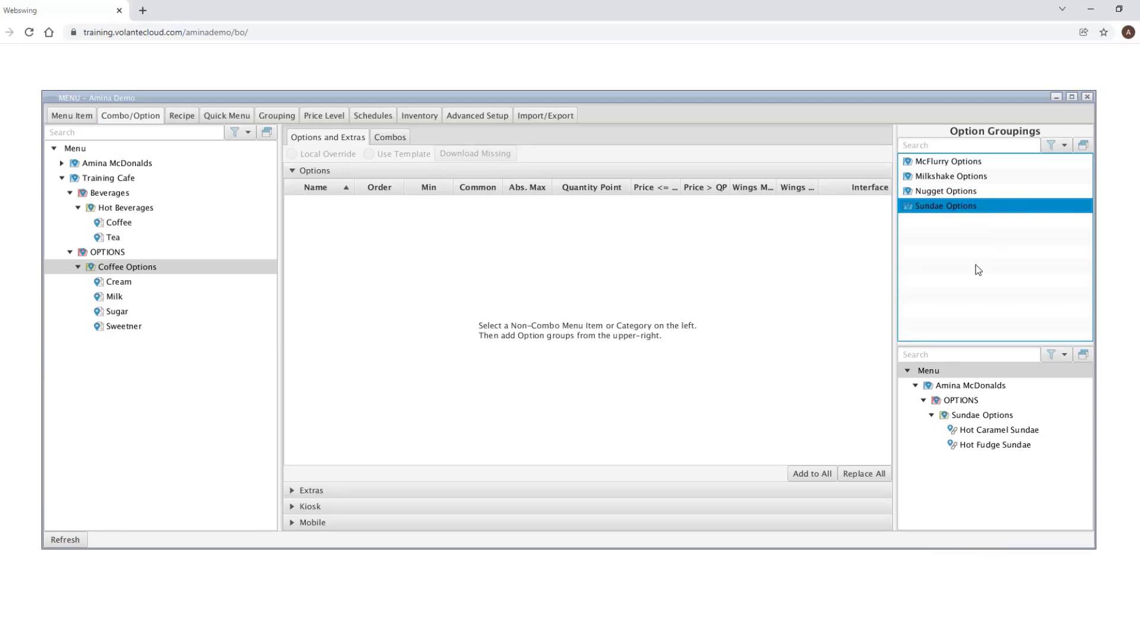
Add a new option grouping named Coffee Options and save it.
right_click(977, 267)
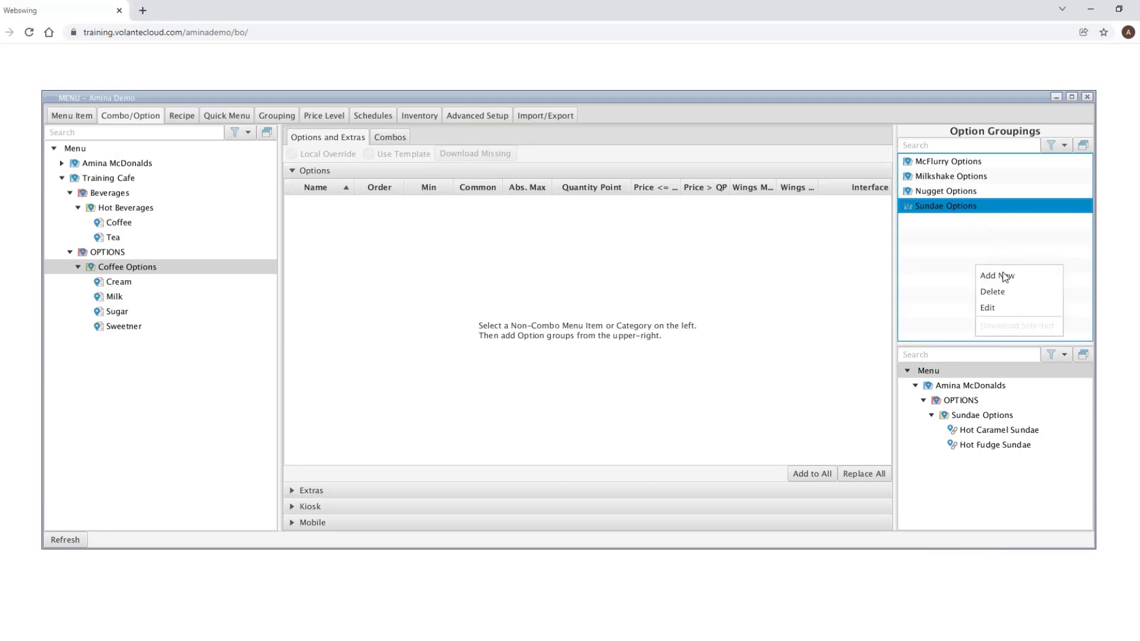
left_click(1005, 277)
left_click(991, 254)
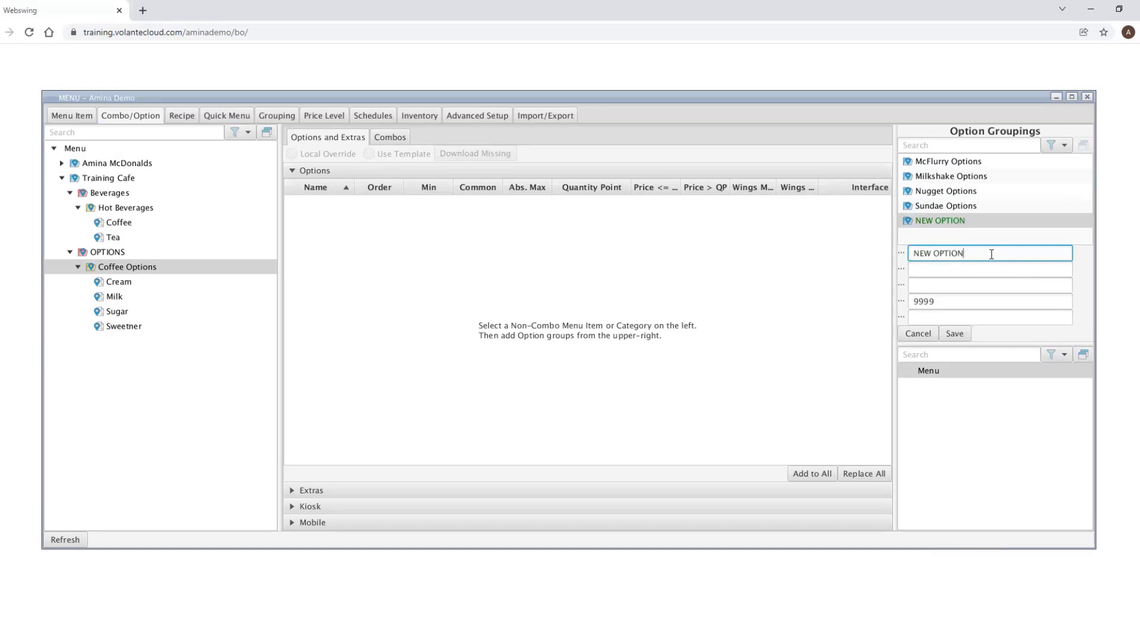
key("BackSpace")
key("BackSpace")
key("BackSpace")
key("BackSpace")
key("BackSpace")
key("BackSpace")
key("BackSpace")
key("BackSpace")
key("BackSpace")
key("BackSpace")
type("Coffee Options")
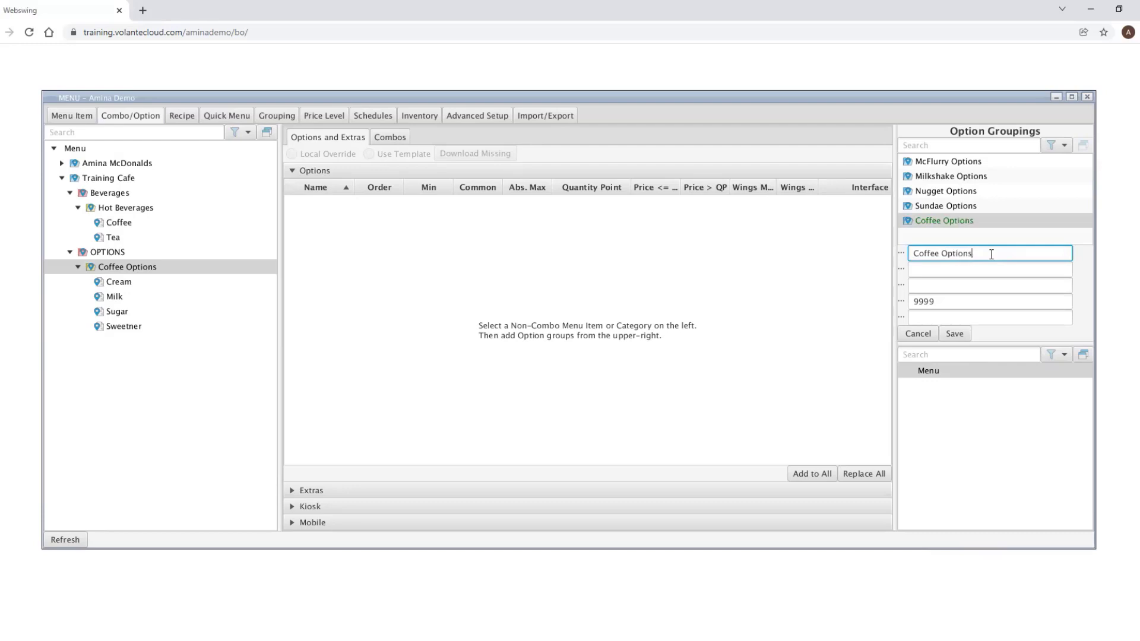
left_click(954, 334)
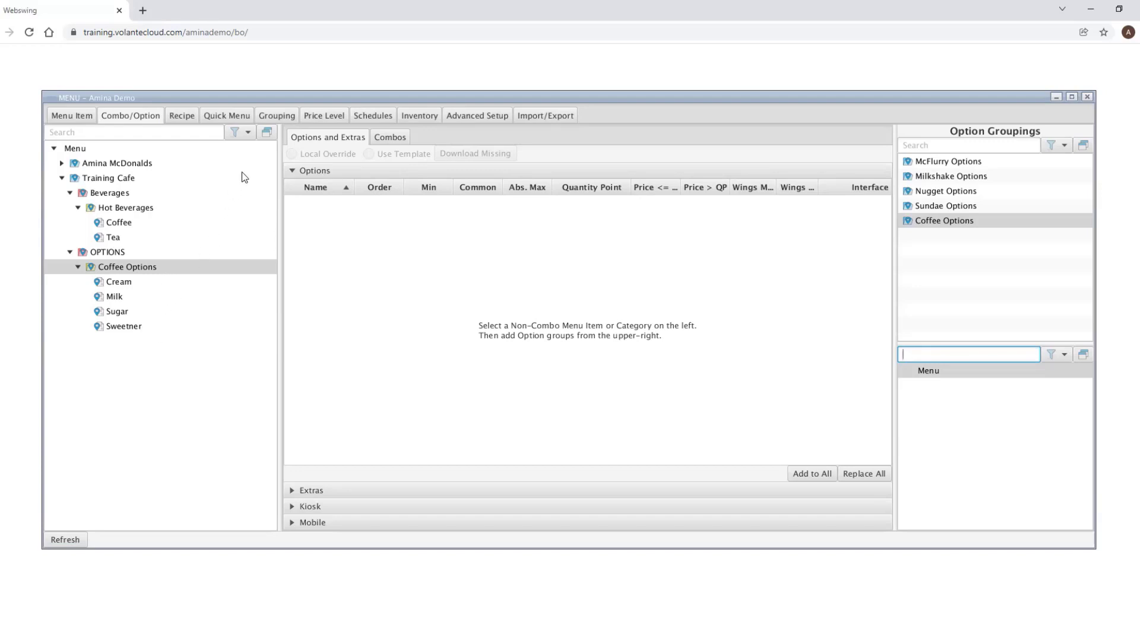
left_click(267, 133)
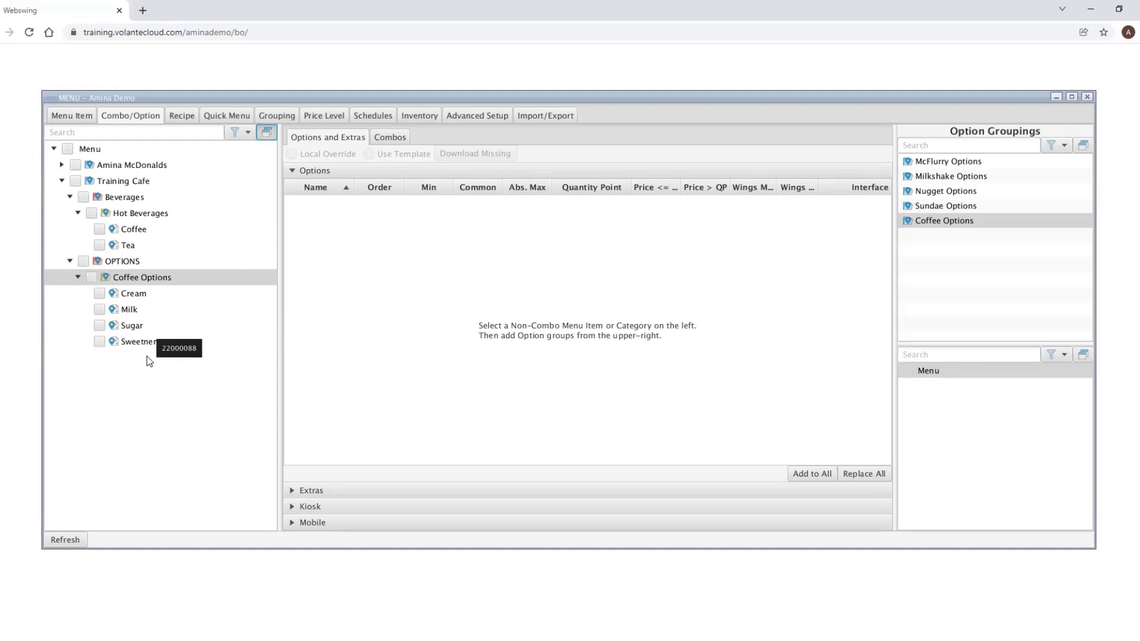
left_click(100, 343)
left_click(99, 326)
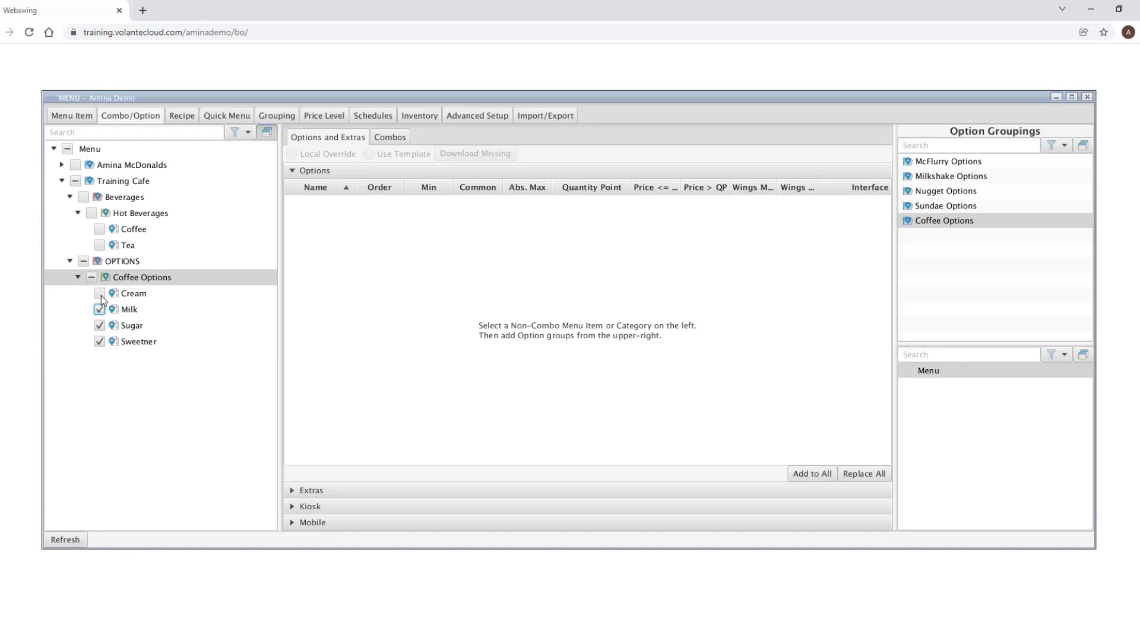
left_click(268, 133)
Add Training Cafe's whole Coffee Options category to the Coffee Options grouping and expand it down to its items.
left_click_drag(180, 269, 596, 342)
left_click_drag(919, 388, 956, 395)
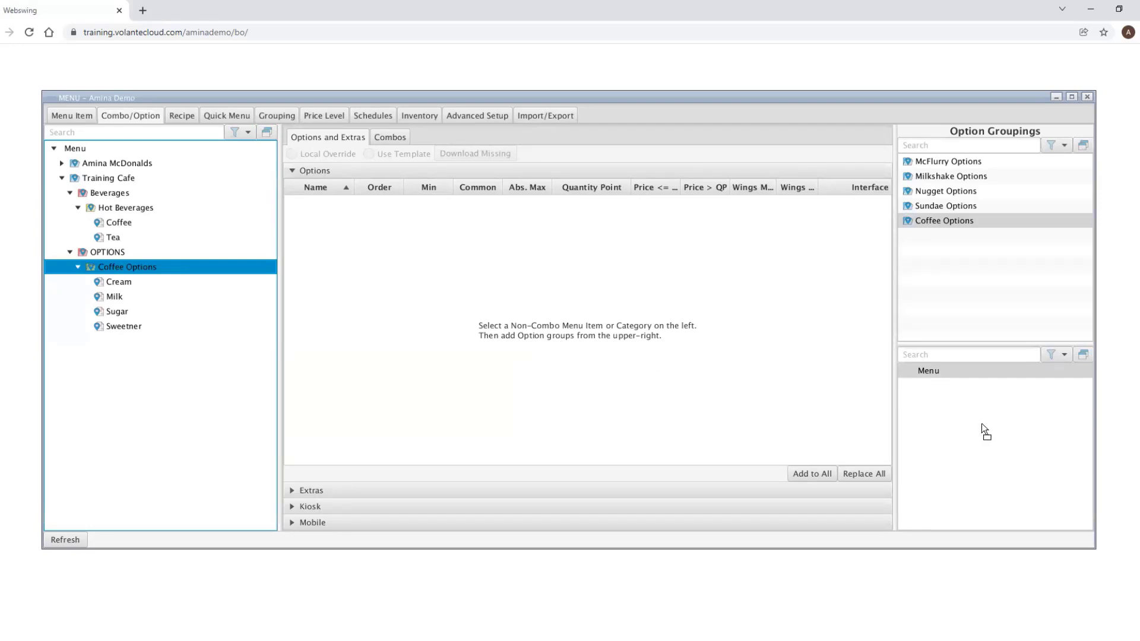
left_click_drag(982, 422, 982, 423)
left_click(915, 385)
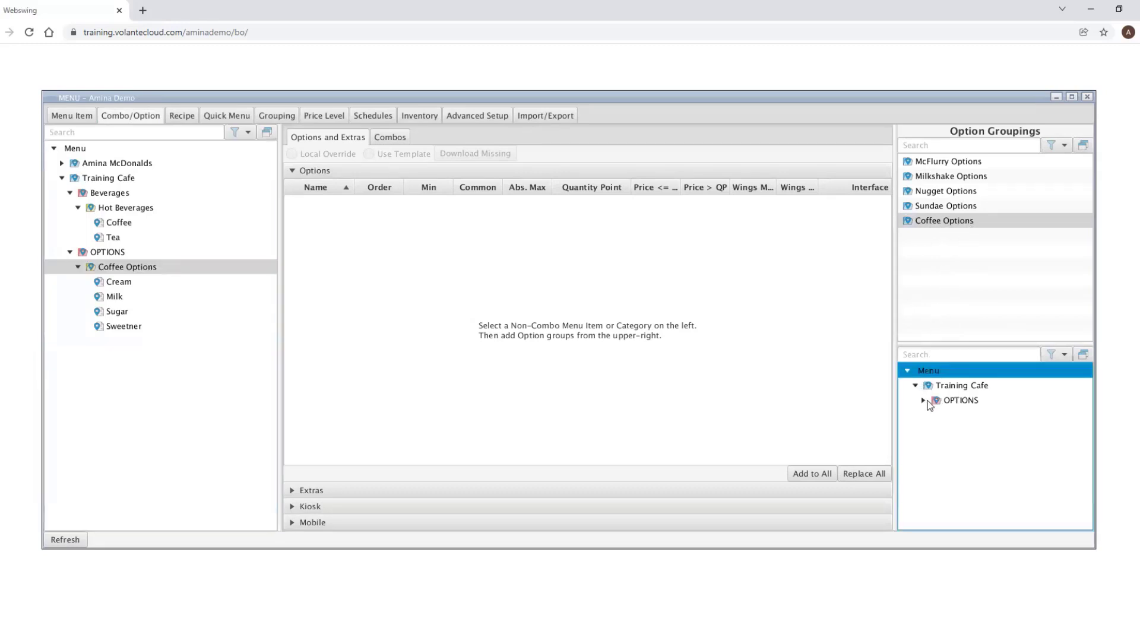
left_click(924, 401)
left_click(931, 415)
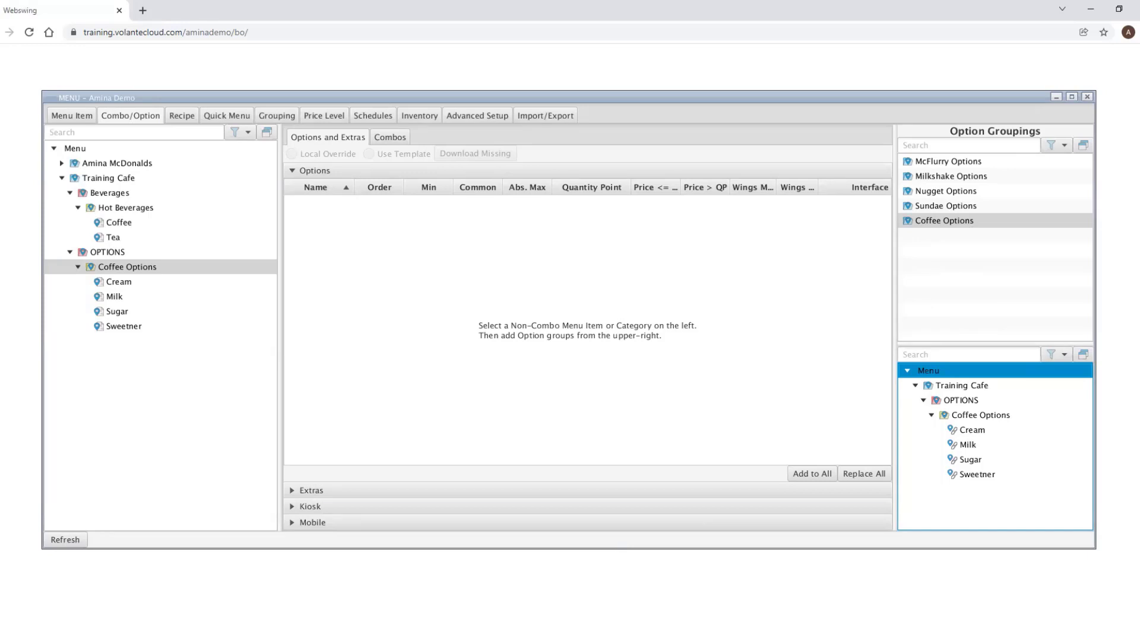
Assign the Coffee Options grouping to the Coffee item under Hot Beverages.
left_click(141, 226)
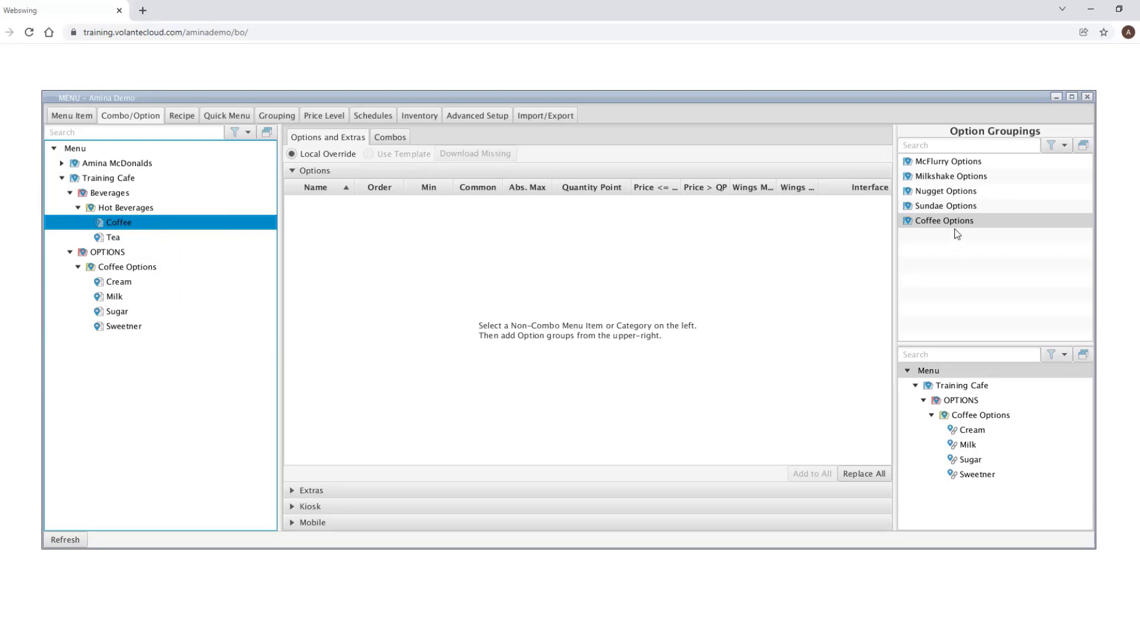
left_click_drag(978, 222, 503, 266)
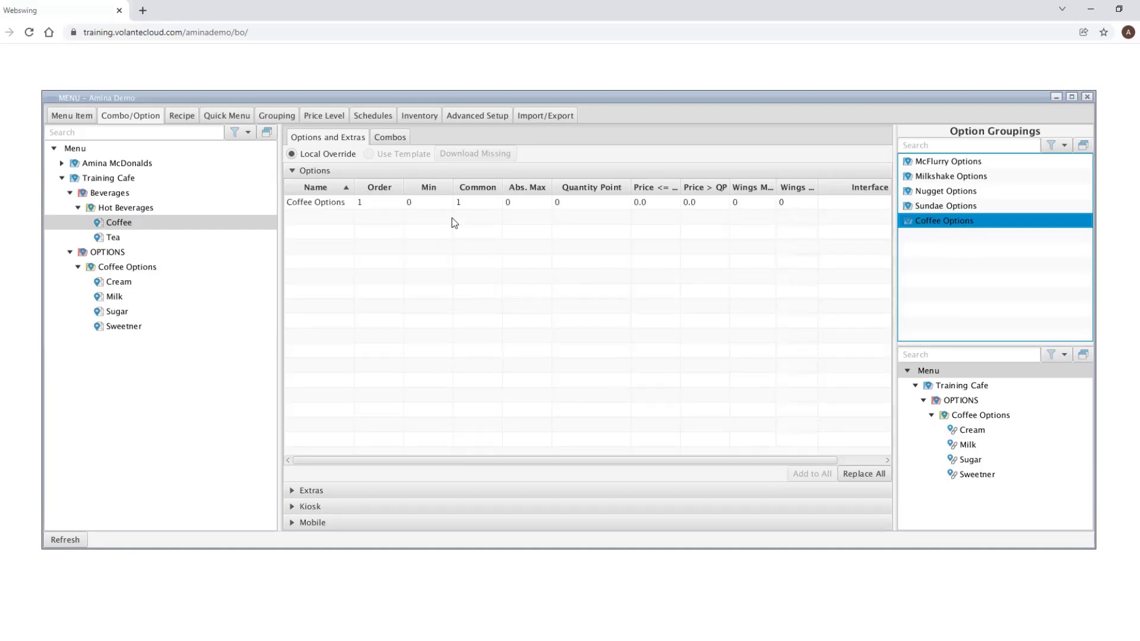
left_click(136, 226)
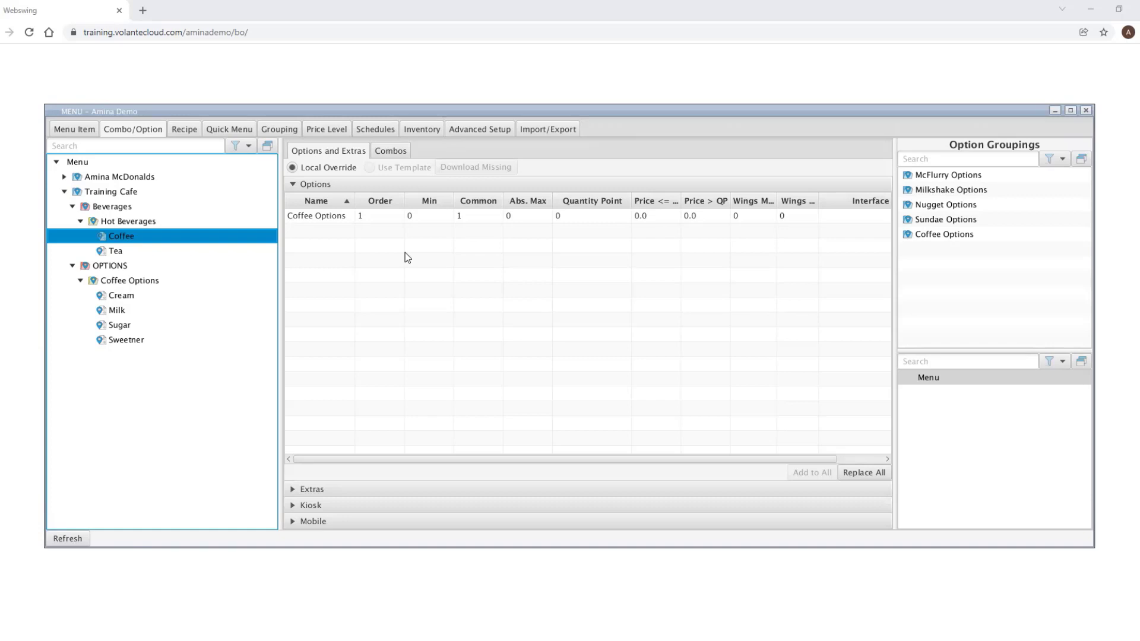
Set the Common value to 0 and the Quantity Point to 12 for the Coffee item's Coffee Options.
double_click(458, 219)
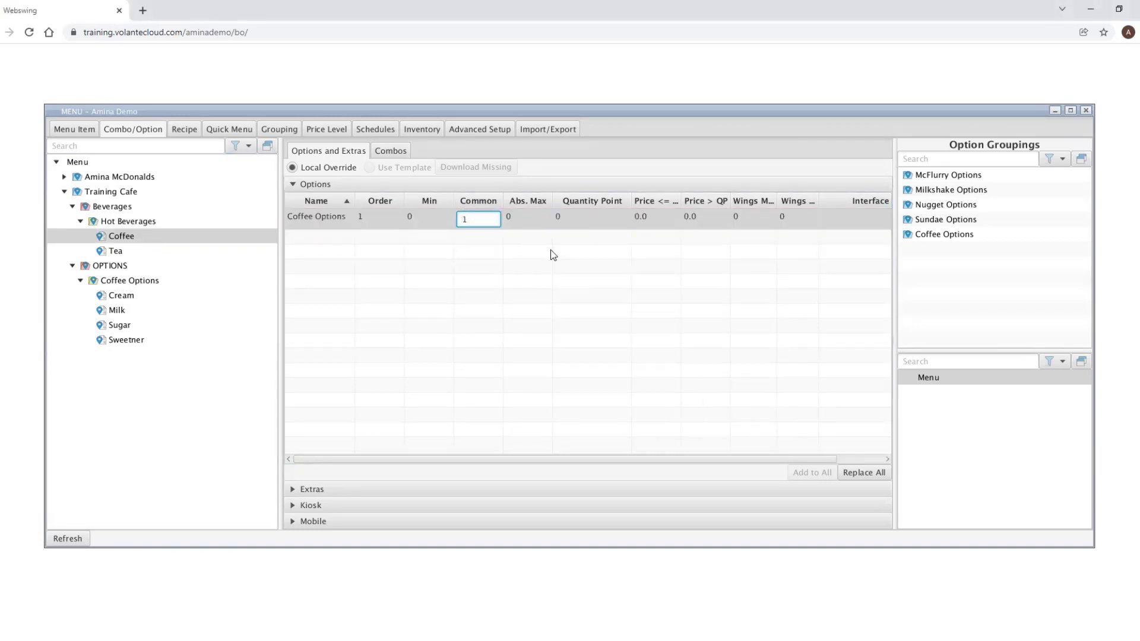
key("BackSpace")
type("0")
key("Return")
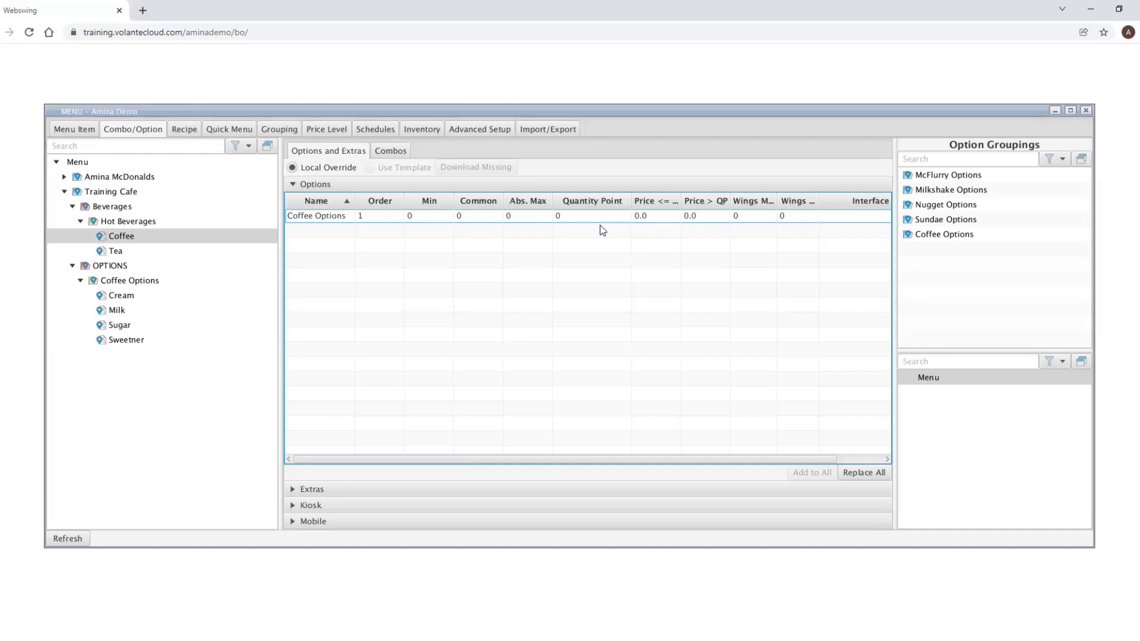
left_click(587, 220)
double_click(585, 212)
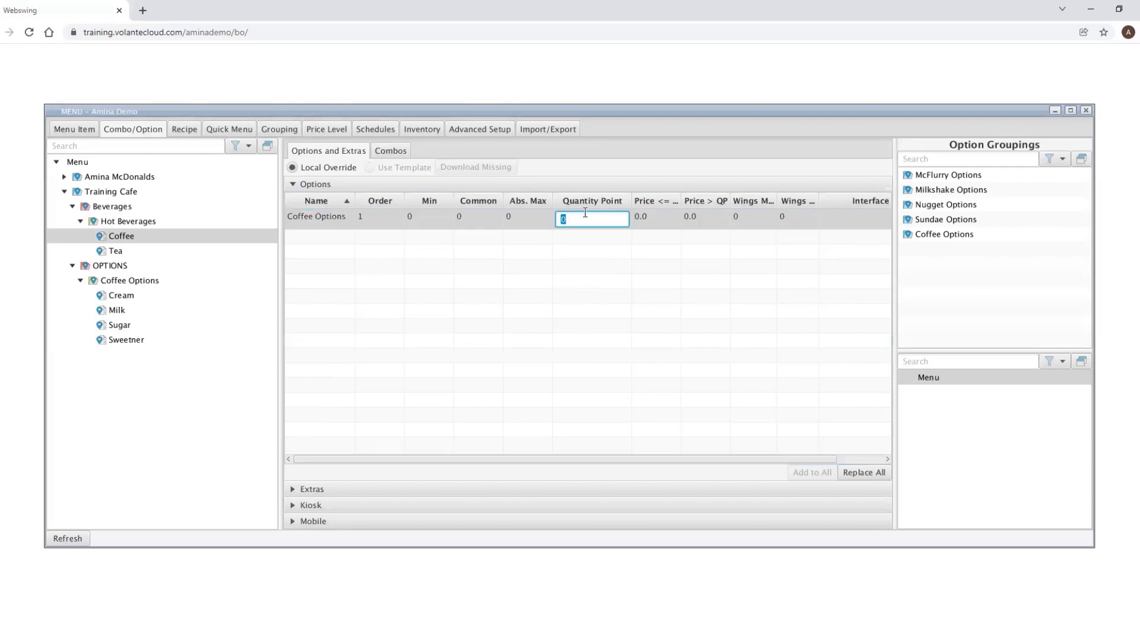
type("12")
key("Return")
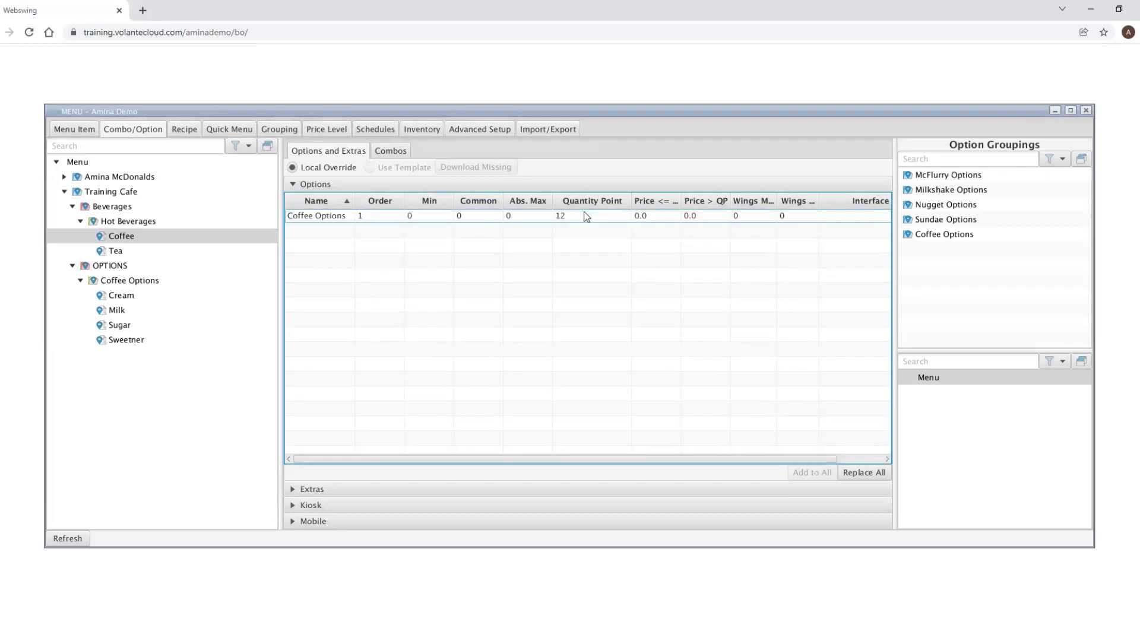
Set the Price > QP value to 1.0 for the Coffee item's Coffee Options.
left_click(712, 217)
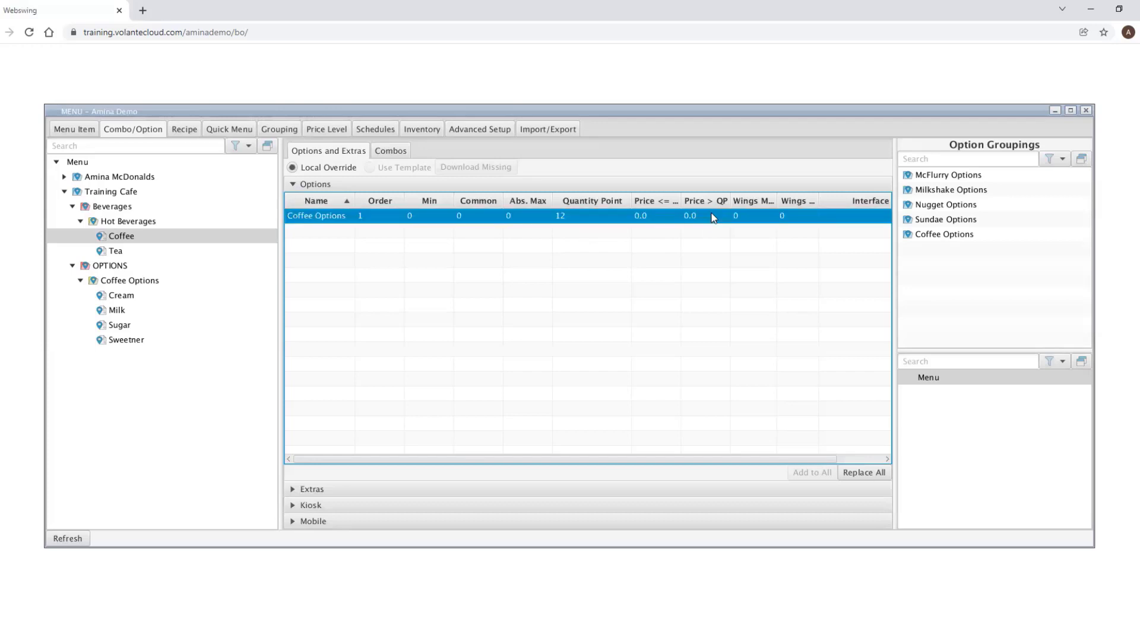
left_click(711, 216)
type("1.0")
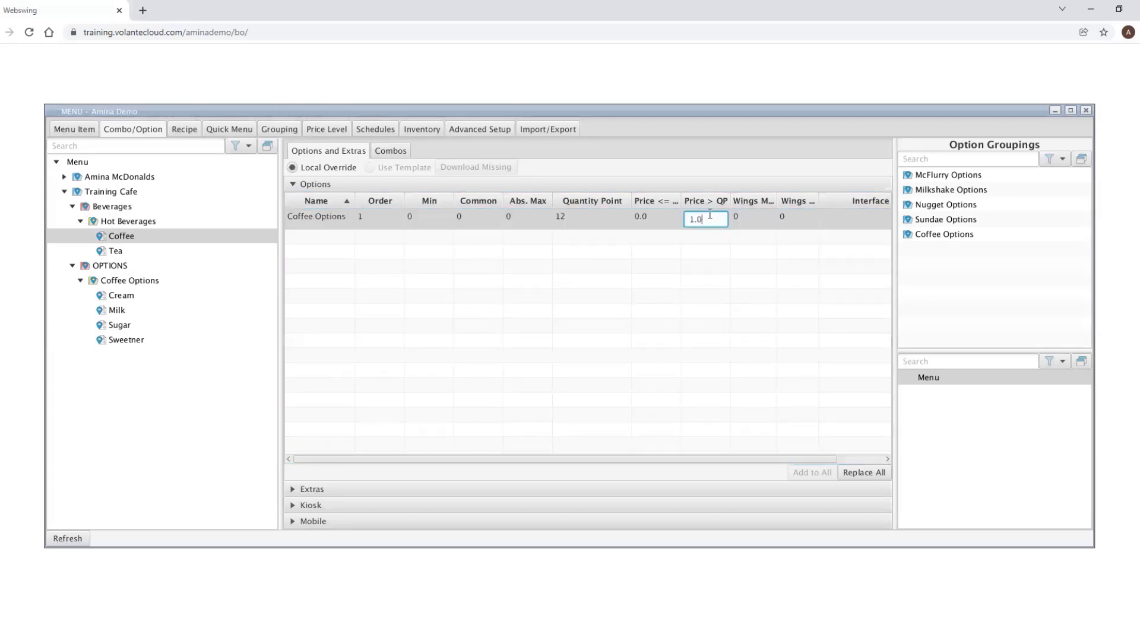
key("Return")
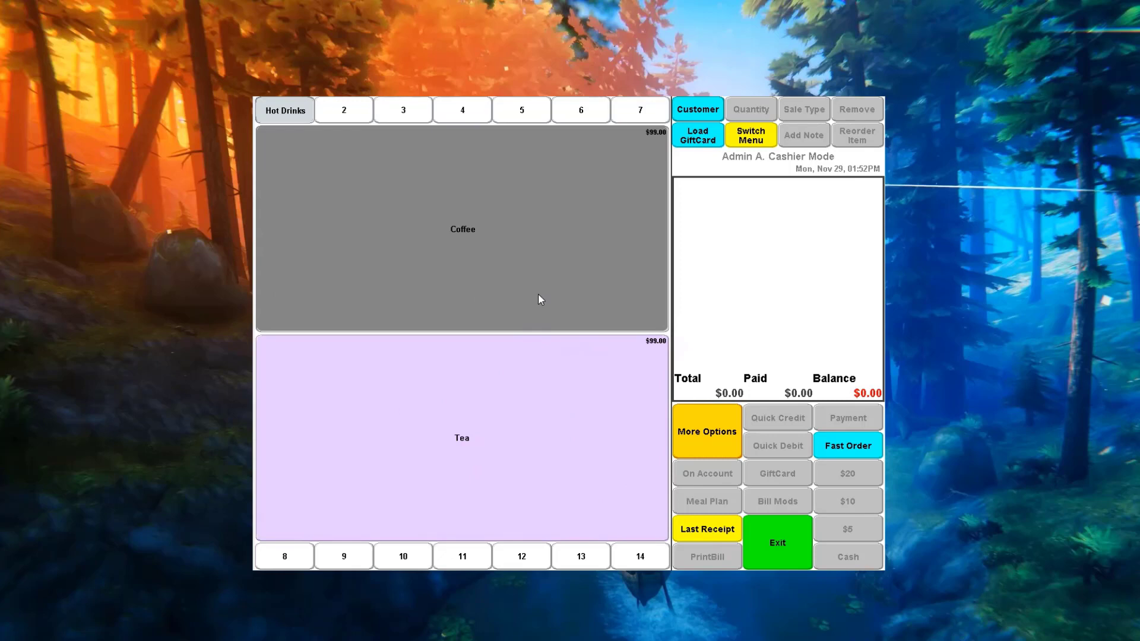
In the POS cashier screen, order a Coffee and choose one each of Cream, Milk, Sugar and Sweetner.
left_click(554, 261)
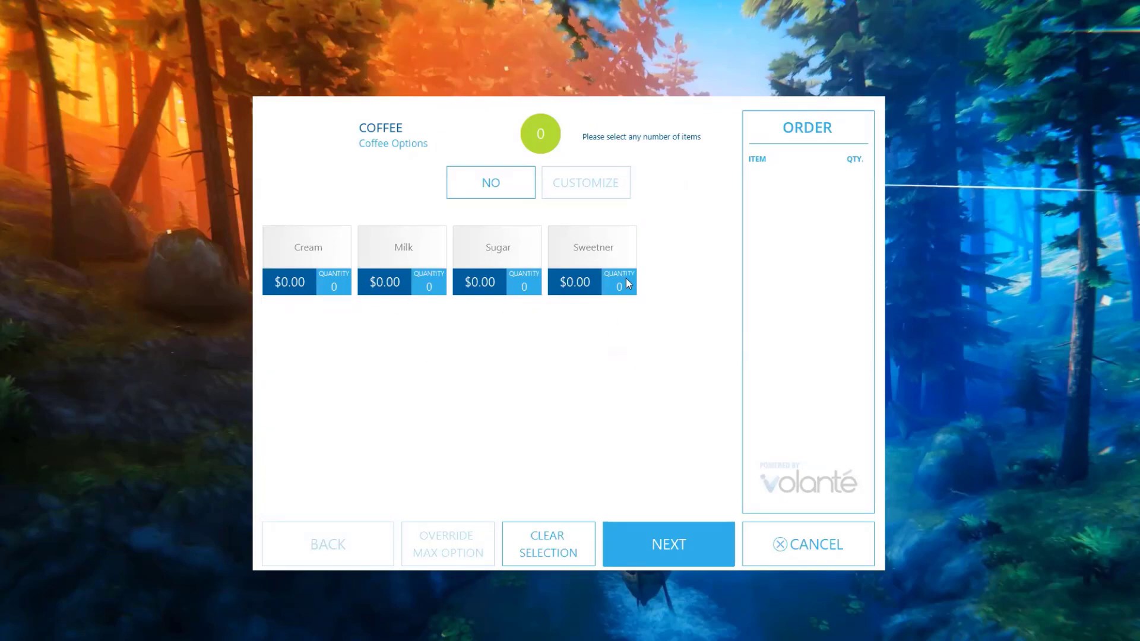
left_click(340, 256)
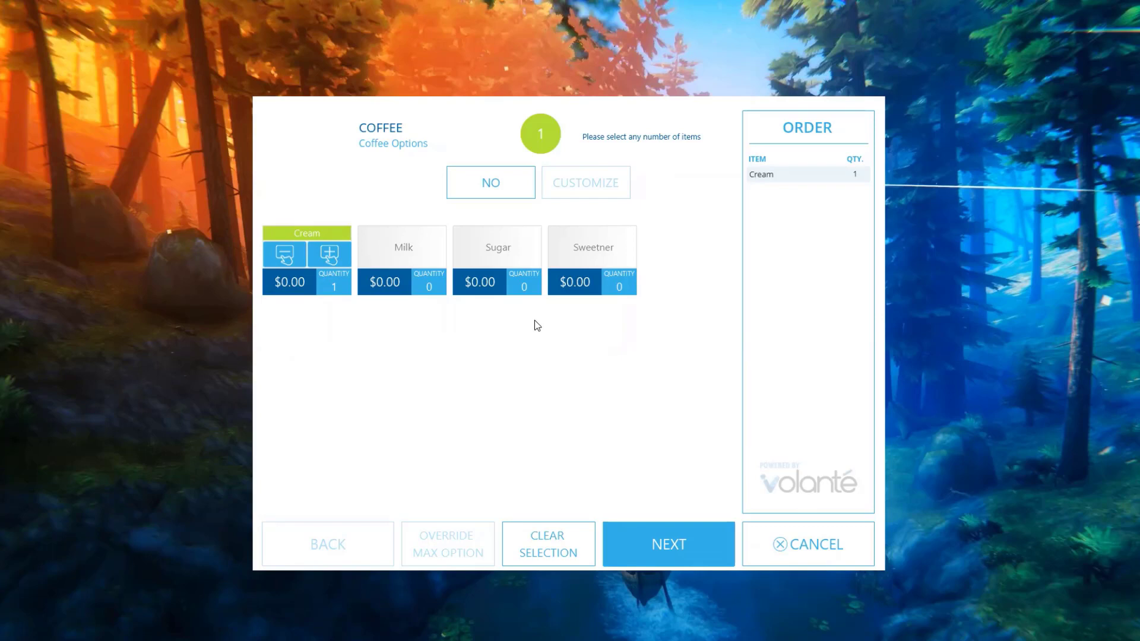
left_click(431, 248)
left_click(494, 254)
left_click(627, 254)
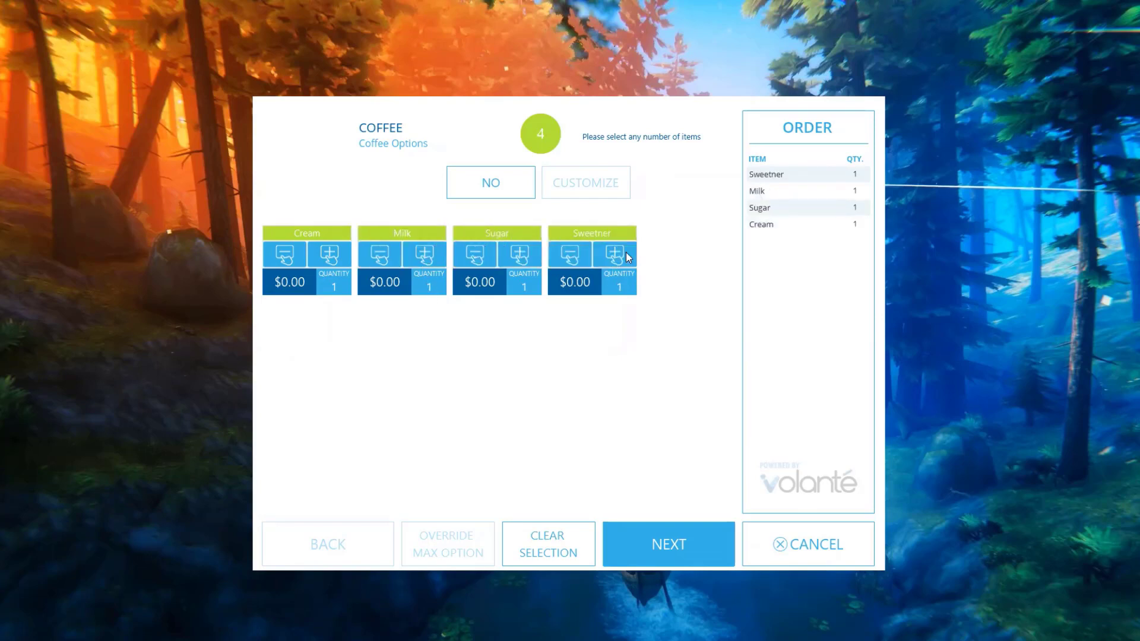
Keep adding Milk to the coffee until the selected options exceed the Quantity Point of 12.
left_click(432, 255)
left_click(431, 255)
left_click(432, 255)
left_click(431, 255)
left_click(429, 255)
left_click(429, 255)
left_click(428, 256)
left_click(432, 257)
left_click(431, 257)
left_click(428, 258)
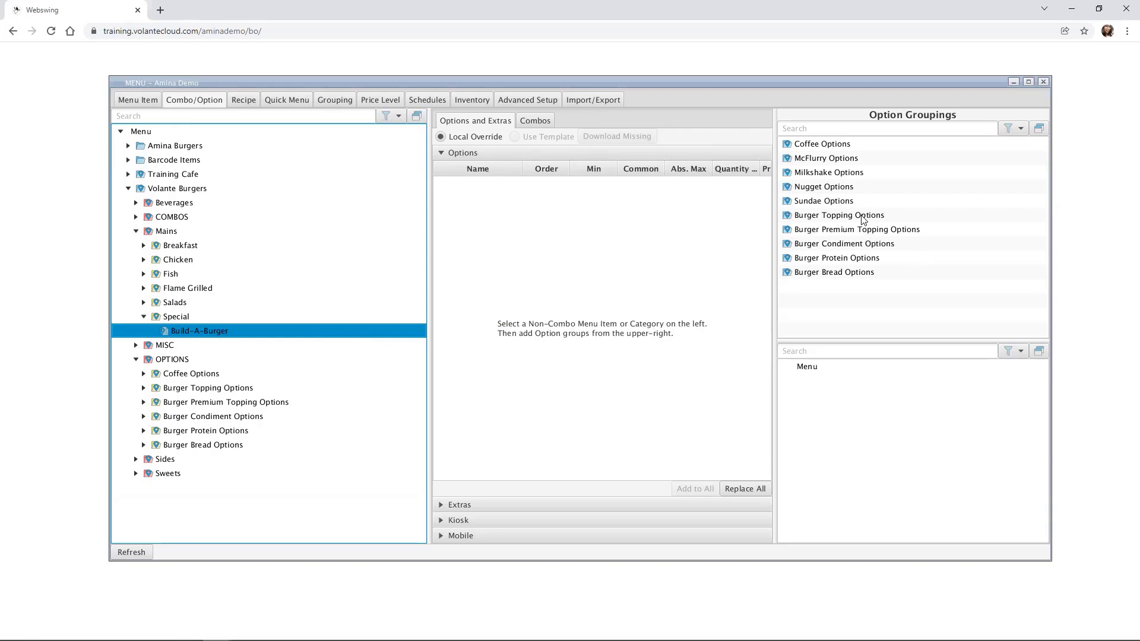
In the back office menu, assign the Burger Topping, Premium Topping, Condiment, Protein and Bread Options groupings, in that order, to the Build-A-Burger item.
left_click_drag(862, 219, 702, 237)
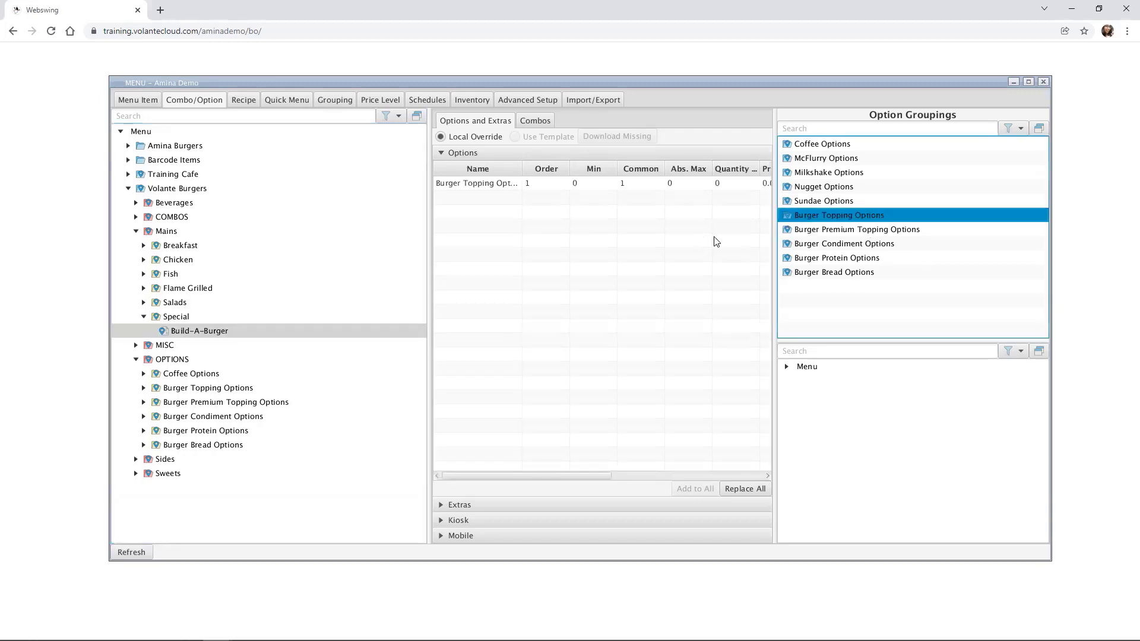
left_click_drag(851, 231, 679, 247)
left_click_drag(876, 247, 706, 262)
left_click_drag(861, 263, 718, 268)
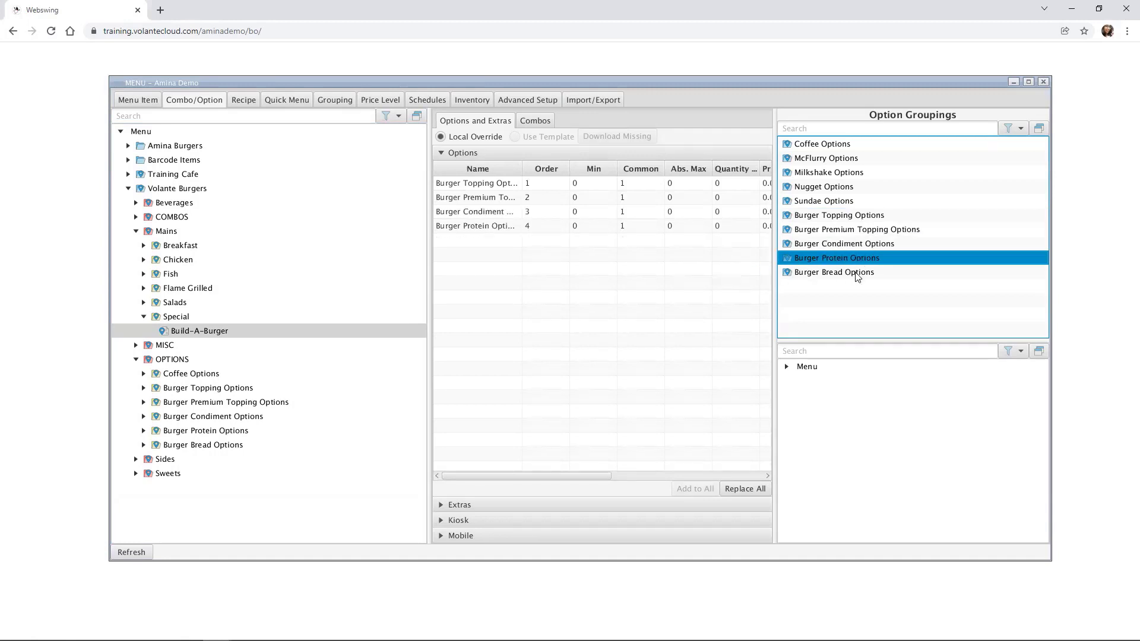
left_click_drag(858, 273, 703, 277)
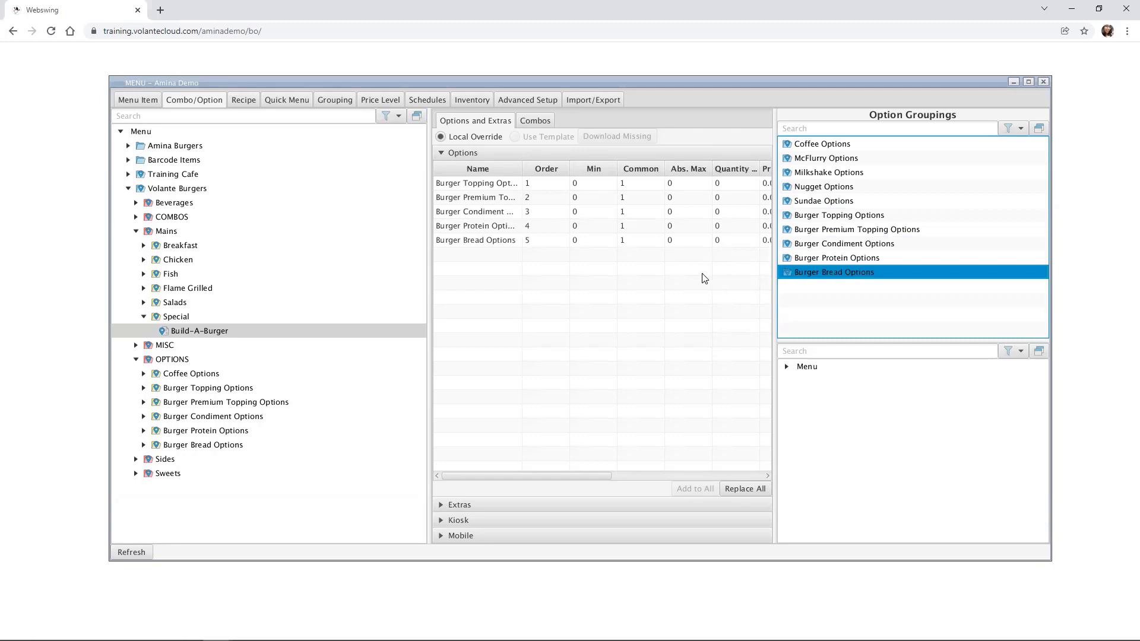